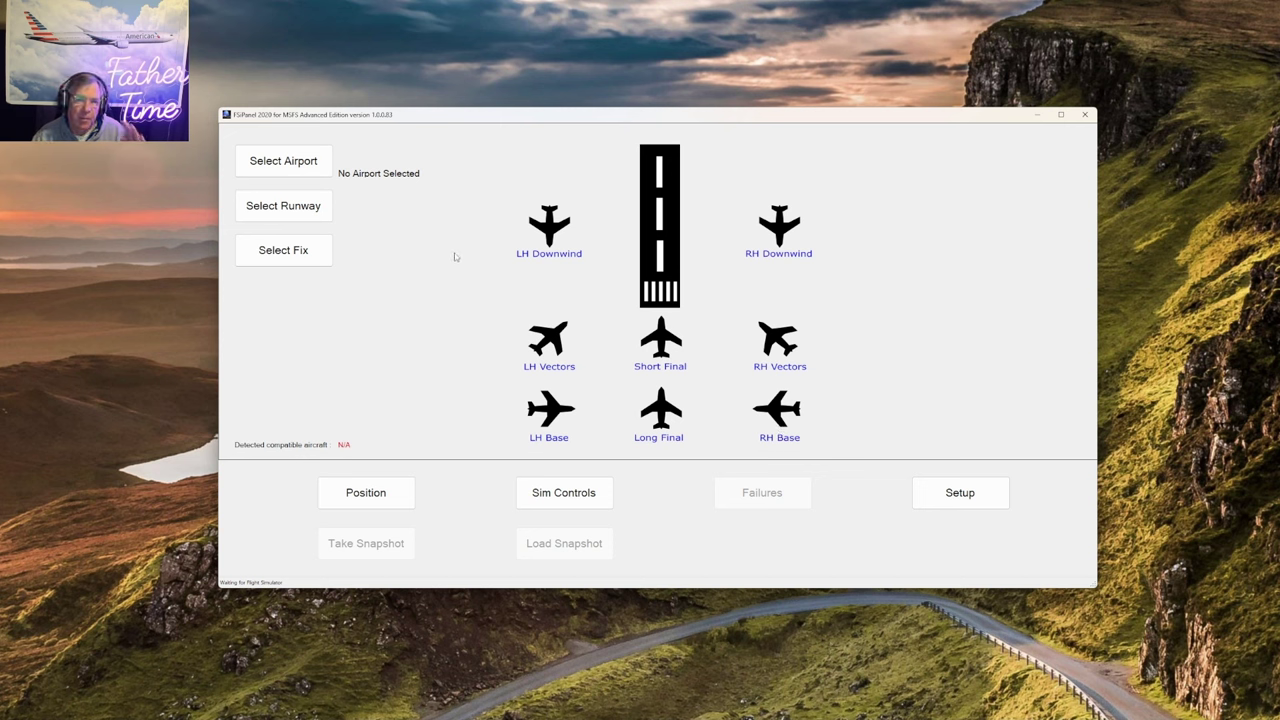
Open the Scenario Manager from the scenario setup and list the scenarios for GENERIC (ALL AIRCRAFT).
{"action": "left_click", "coordinate": [957, 494]}
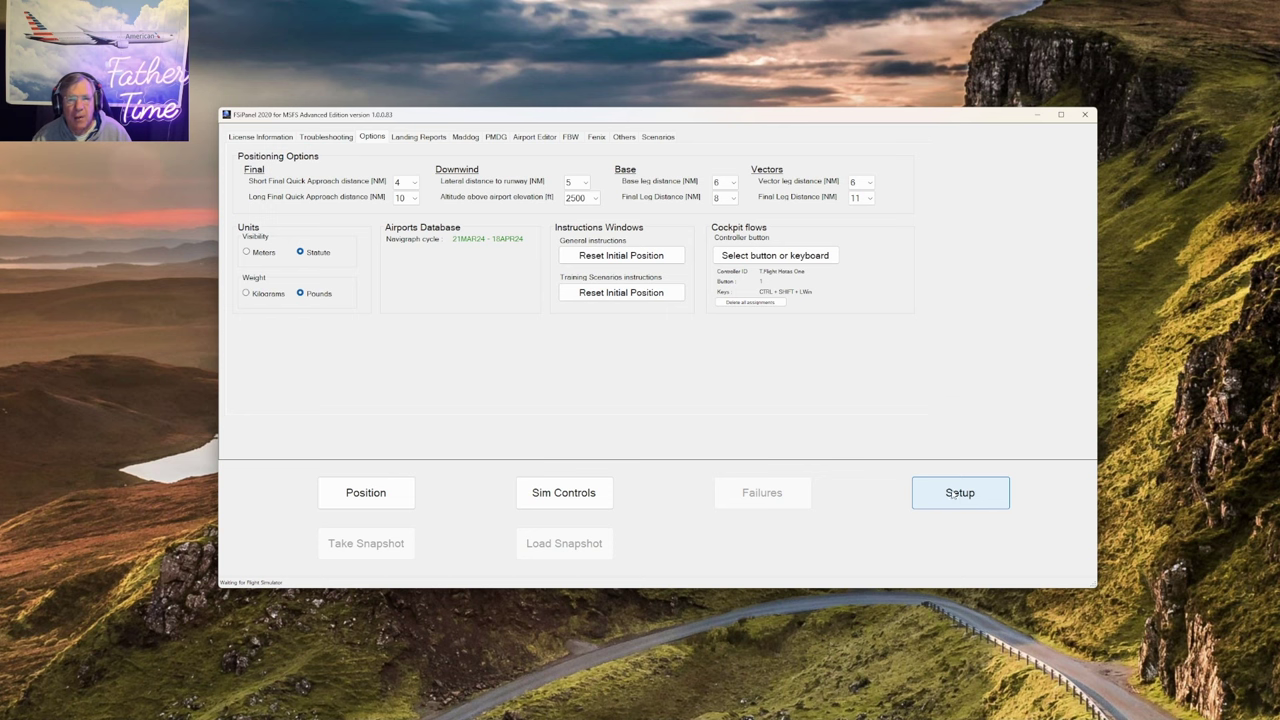
{"action": "left_click", "coordinate": [656, 137]}
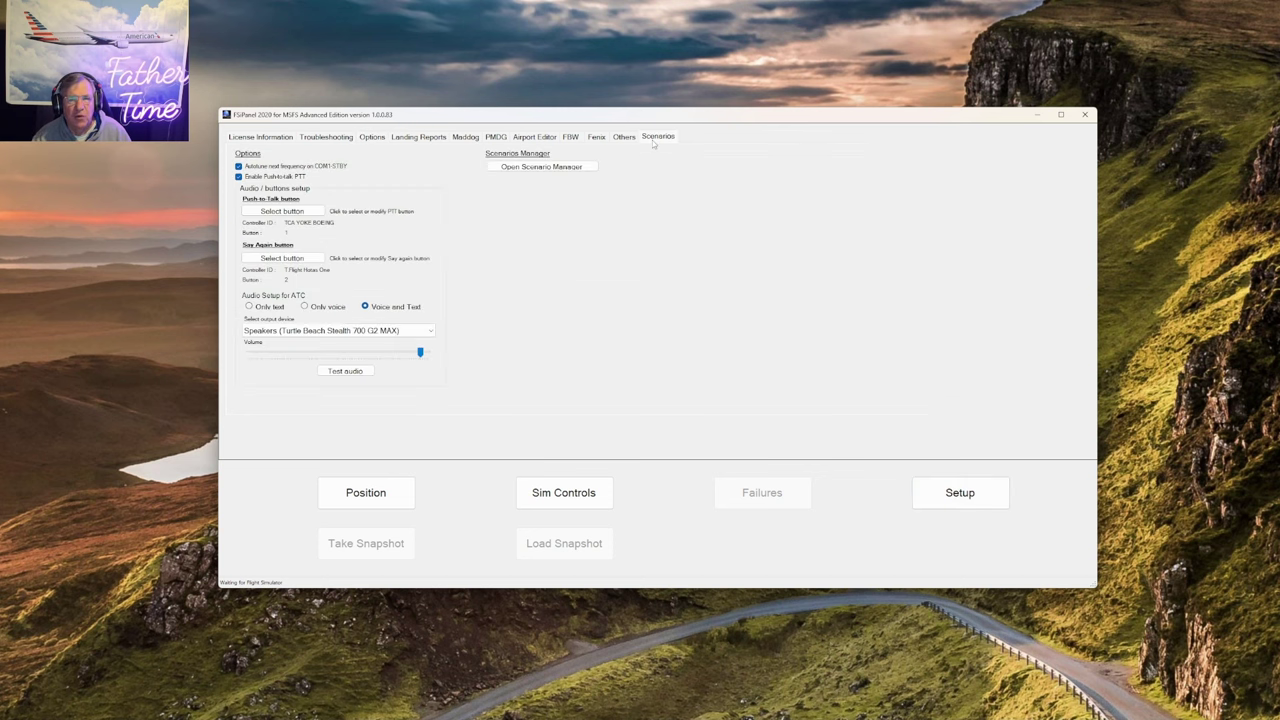
{"action": "left_click", "coordinate": [577, 168]}
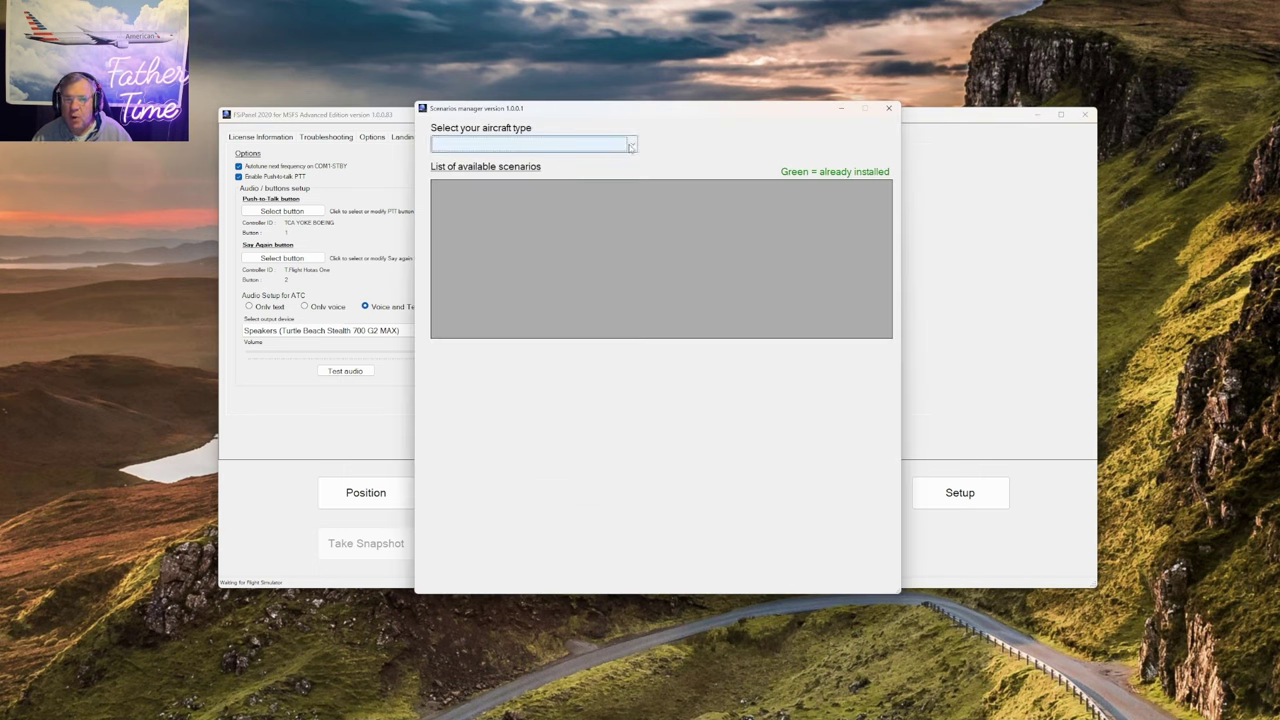
{"action": "left_click", "coordinate": [560, 144]}
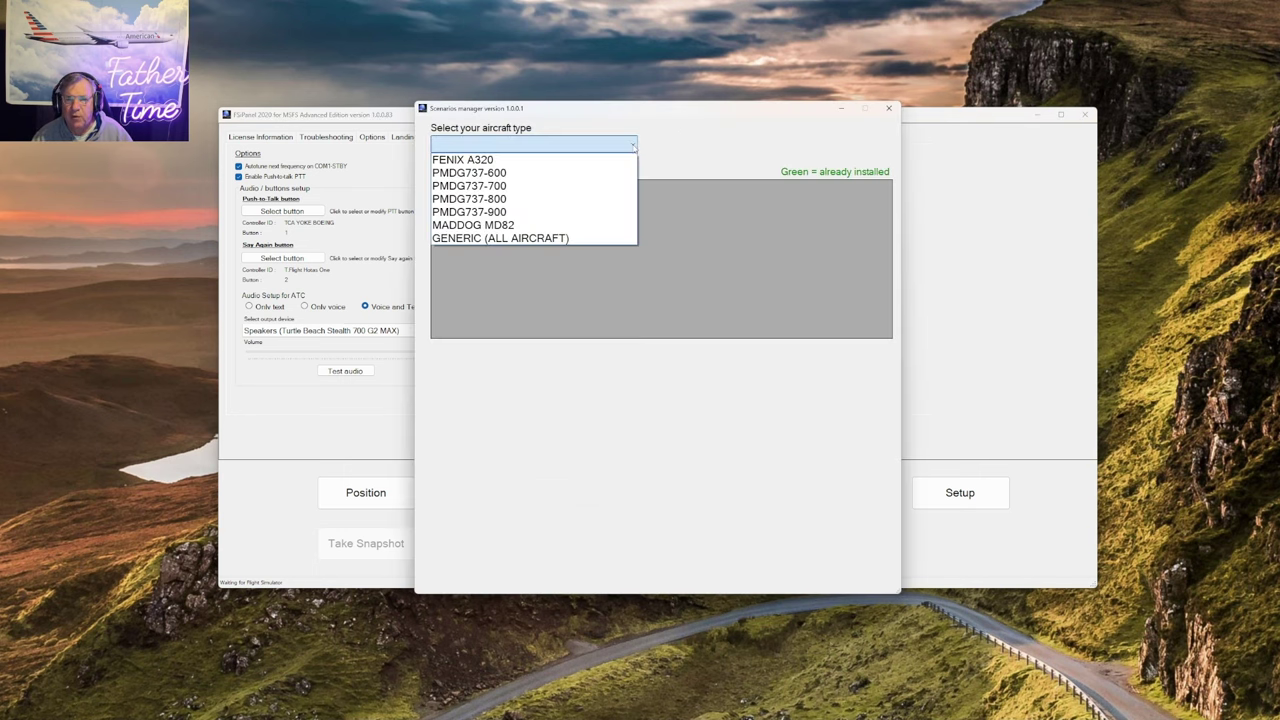
{"action": "left_click", "coordinate": [530, 239]}
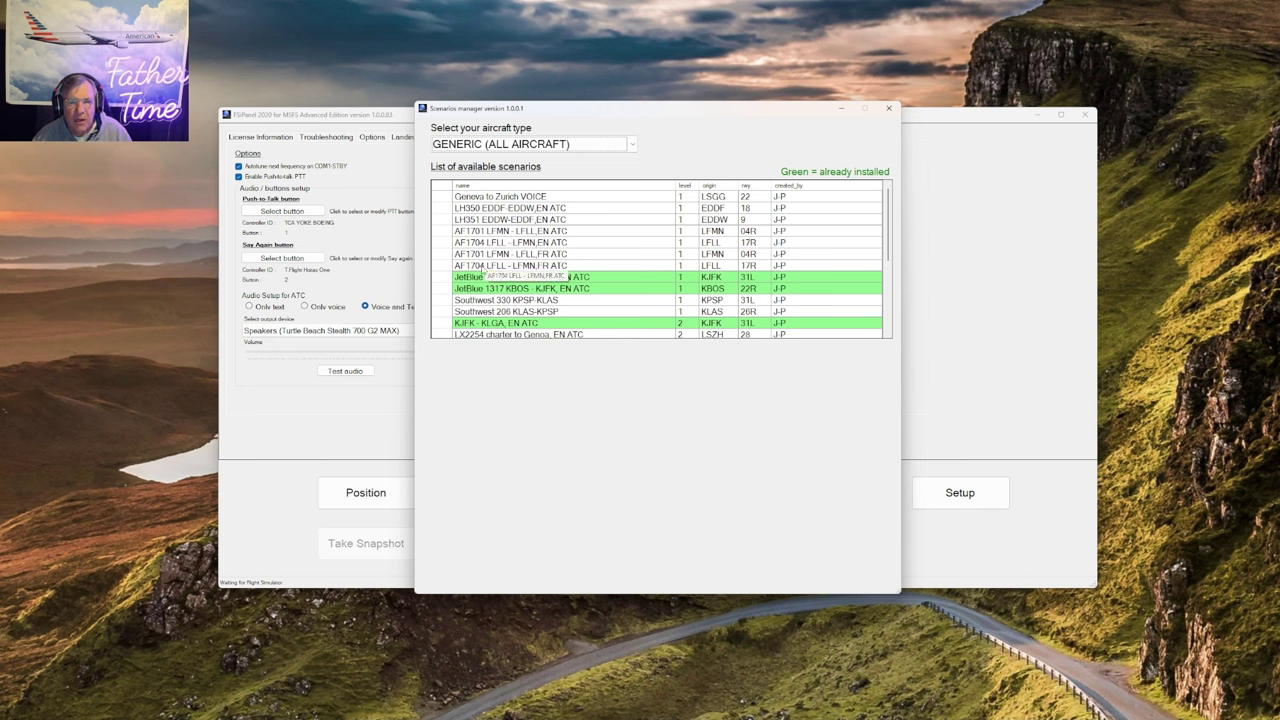
Download the "AF1704 LFLL - LFMN,EN ATC" scenario and open its SimBrief flight plan.
{"action": "scroll", "coordinate": [645, 291], "scroll_direction": "down", "scroll_amount": 4}
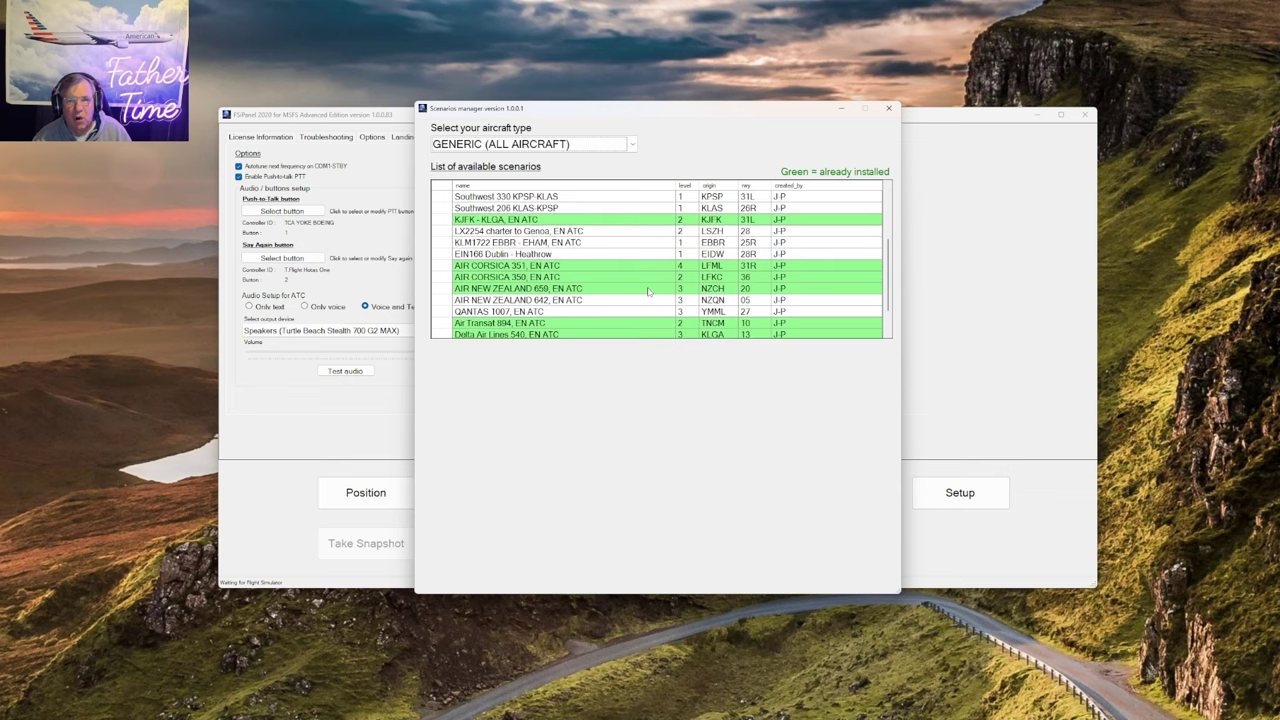
{"action": "scroll", "coordinate": [654, 291], "scroll_direction": "down", "scroll_amount": 1}
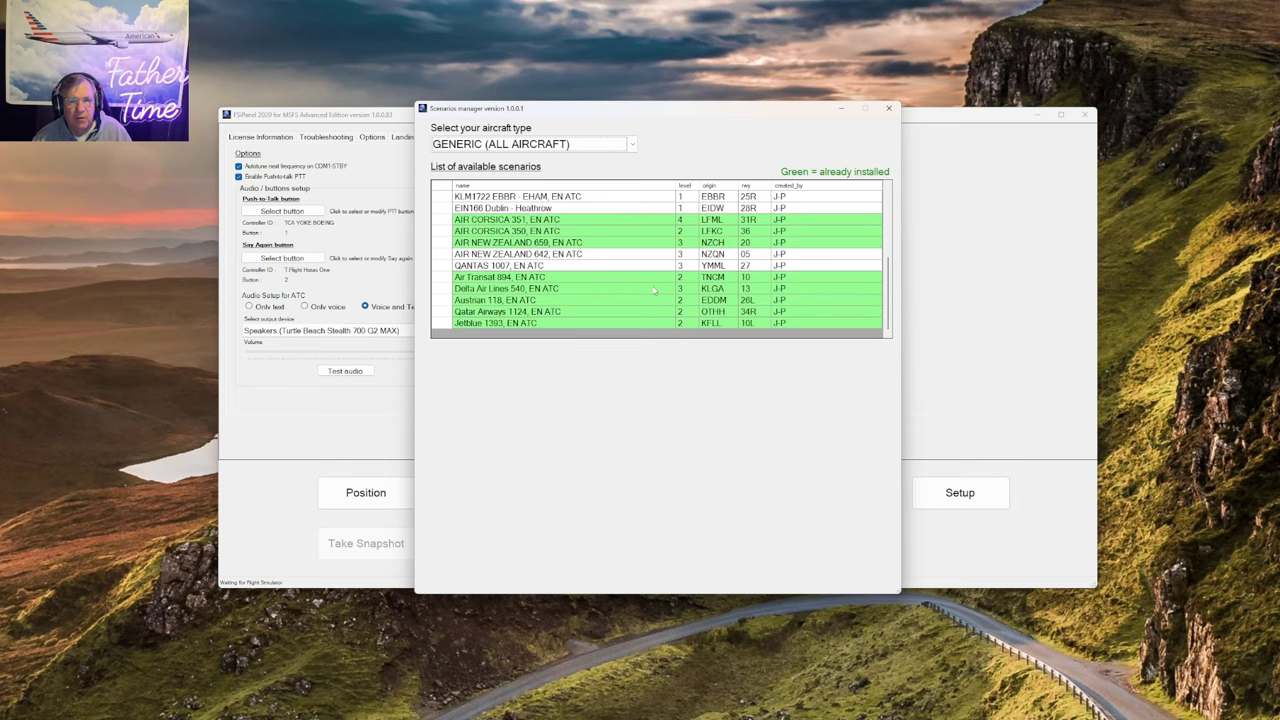
{"action": "scroll", "coordinate": [654, 291], "scroll_direction": "up", "scroll_amount": 4}
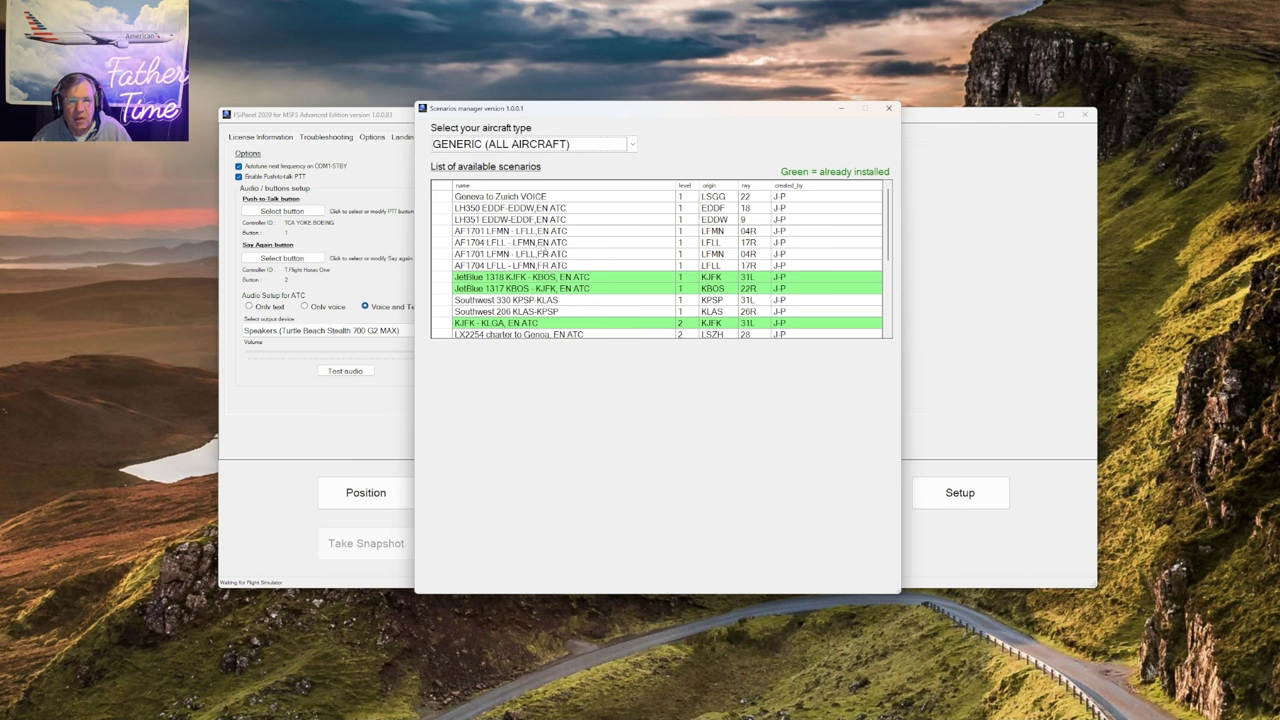
{"action": "left_click", "coordinate": [538, 242]}
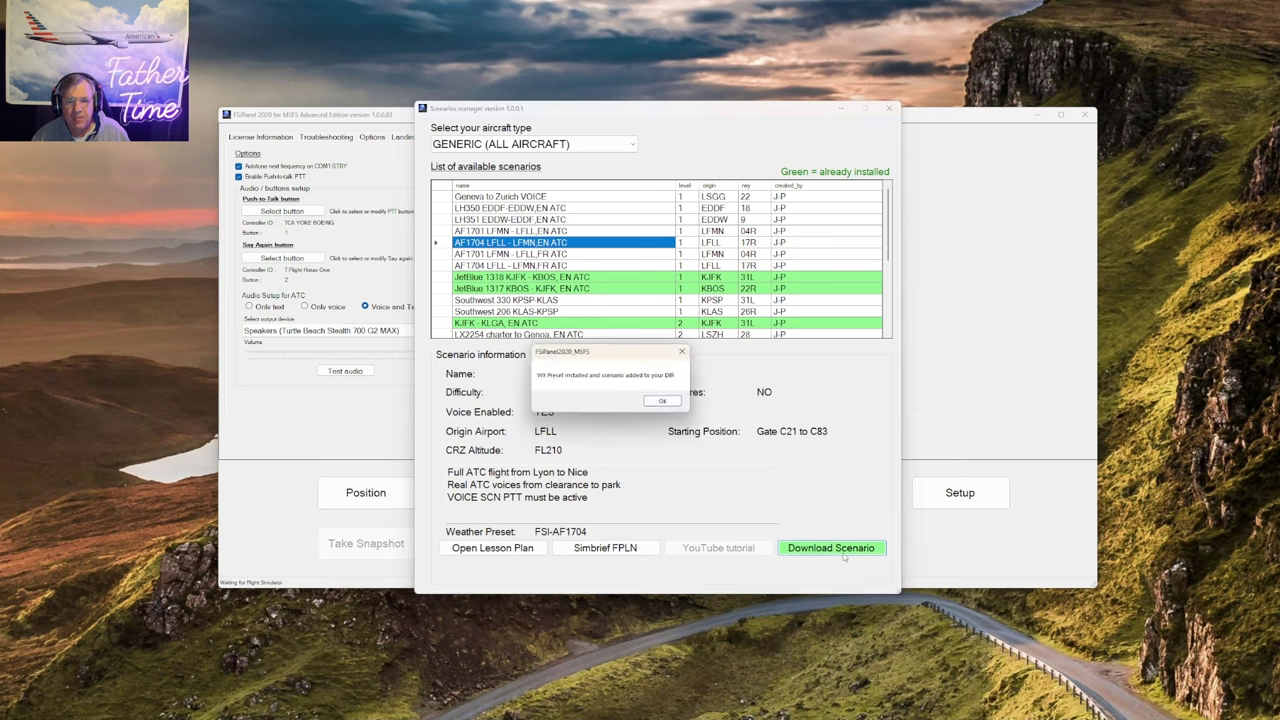
{"action": "left_click", "coordinate": [660, 401]}
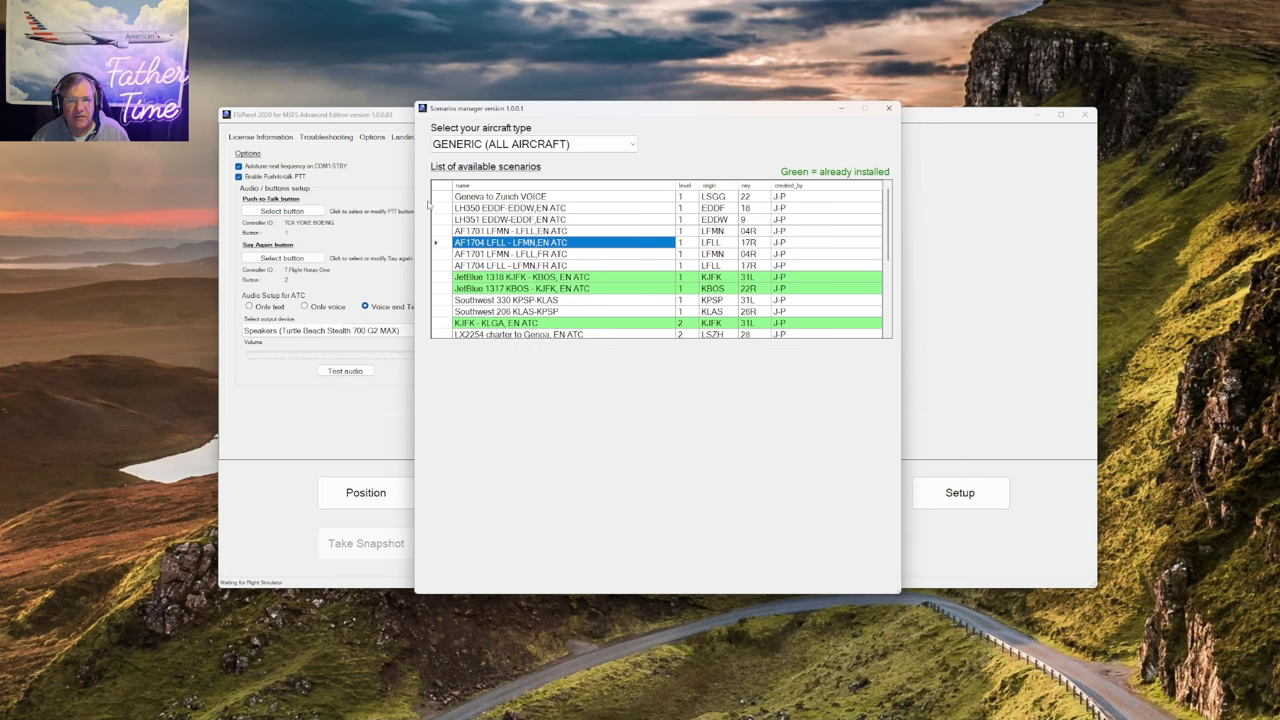
{"action": "left_click", "coordinate": [532, 243]}
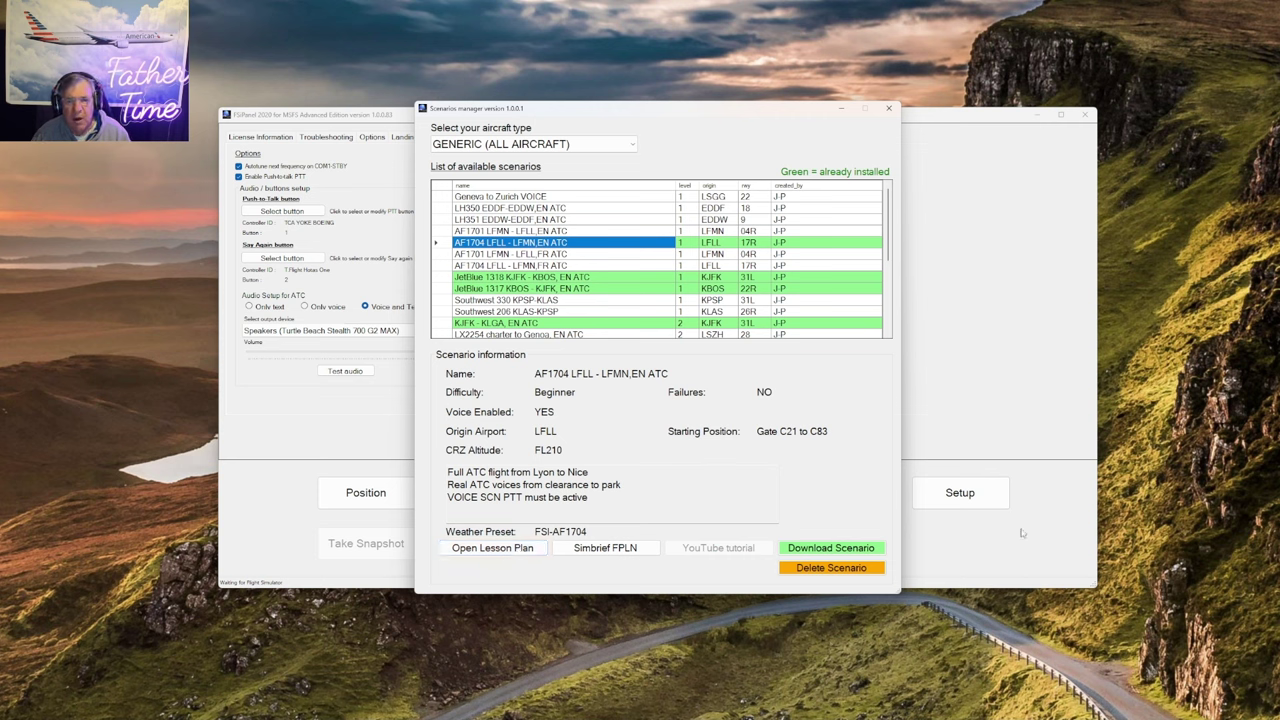
{"action": "left_click", "coordinate": [656, 543]}
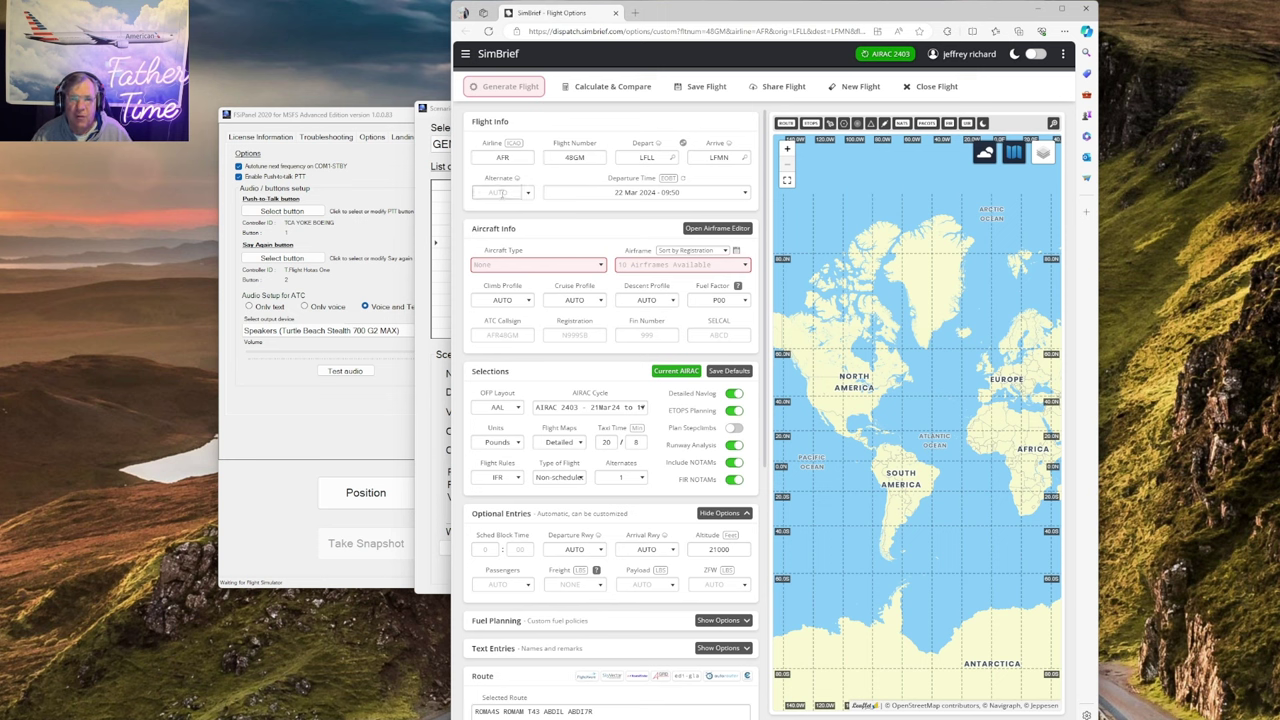
Enter KFML as the flight's alternate airport.
{"action": "left_click", "coordinate": [508, 193]}
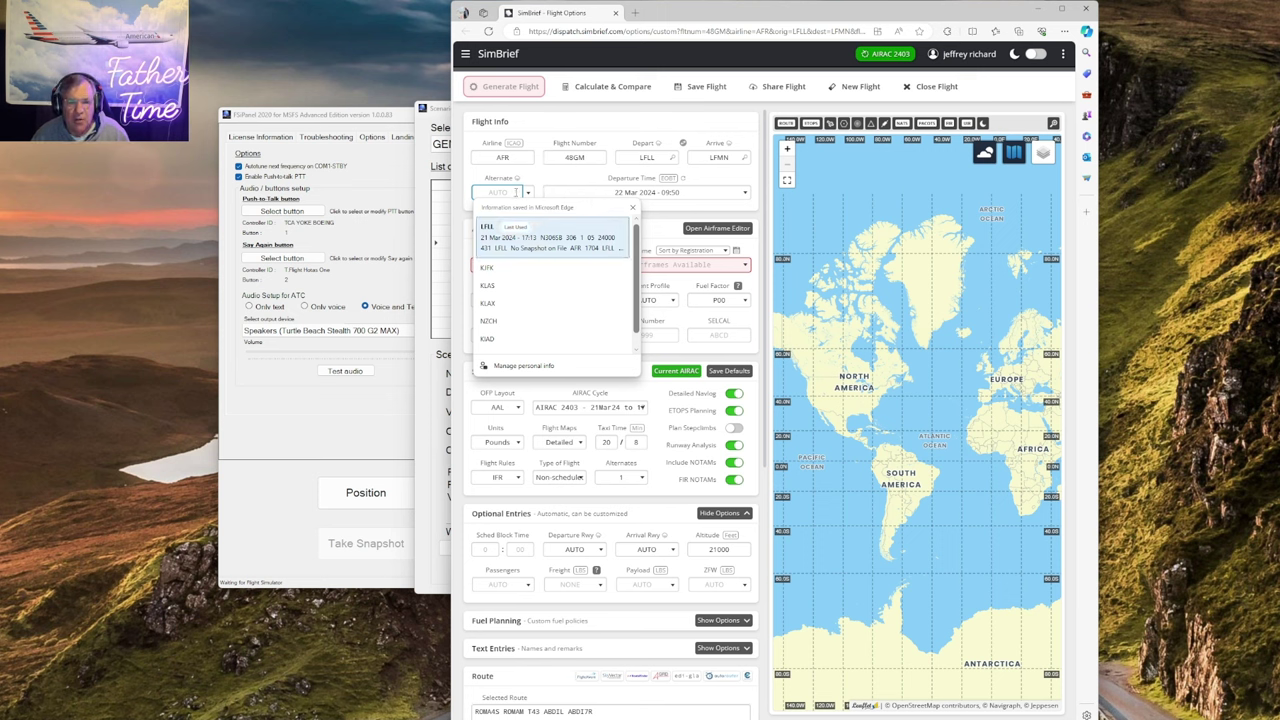
{"action": "type", "text": "KF"}
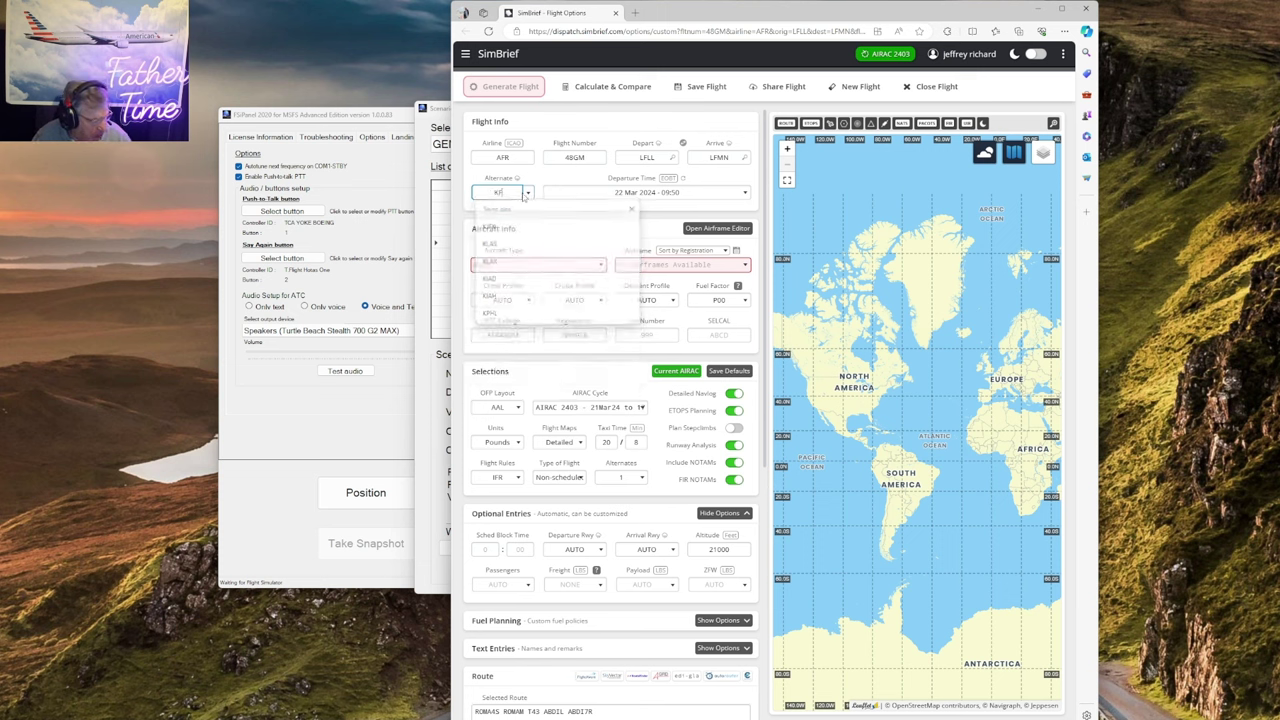
{"action": "type", "text": "ML"}
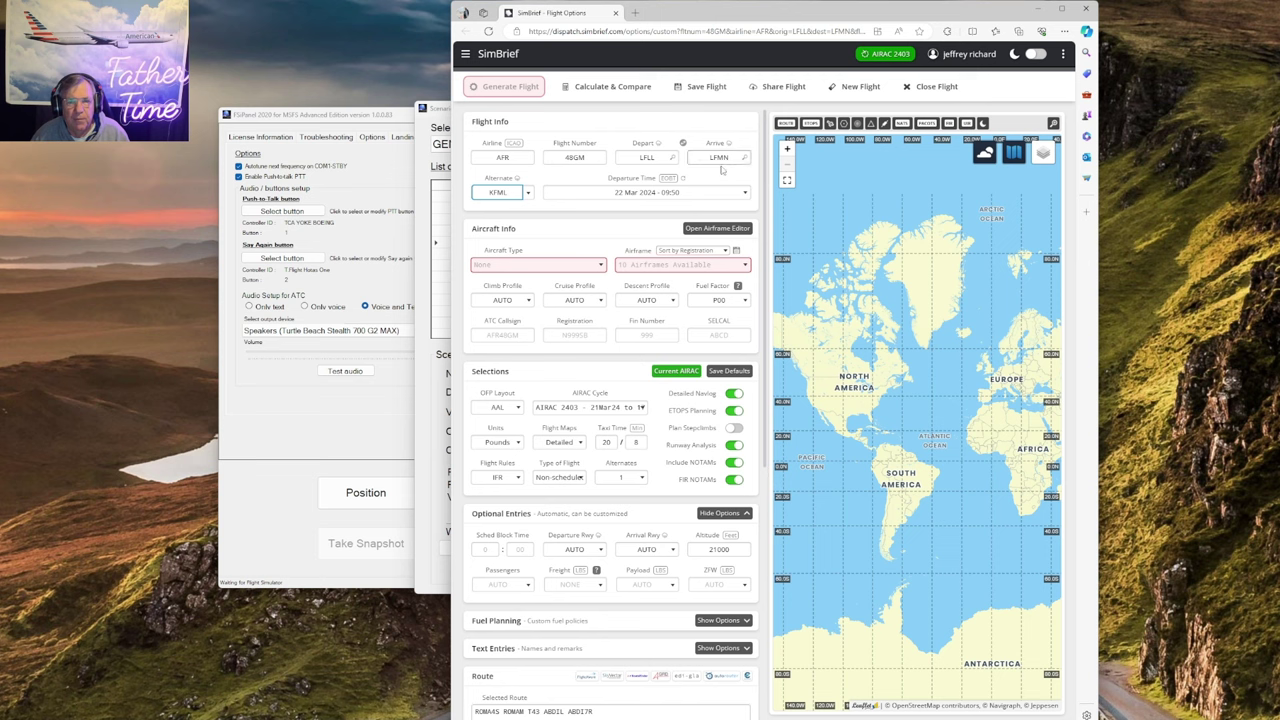
Set the aircraft type to A306 - A300B4-600 with the iniBuilds A300-600R (MSFS) airframe.
{"action": "left_click", "coordinate": [601, 266]}
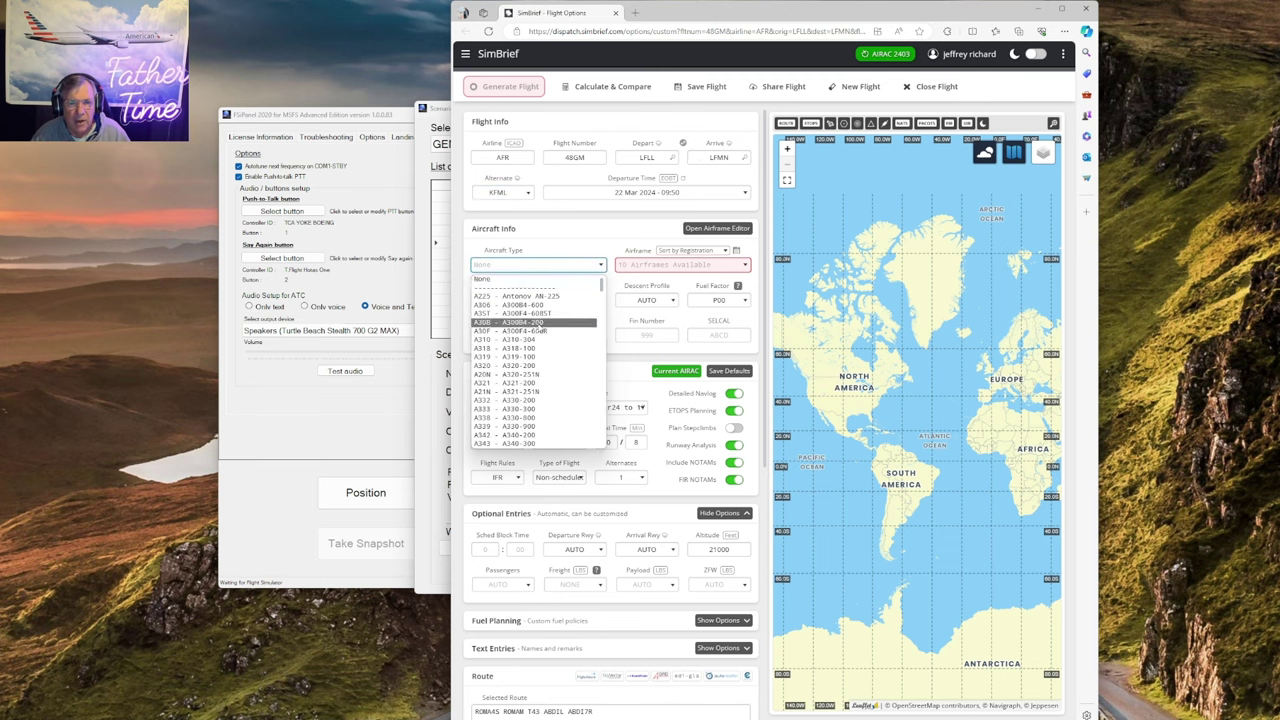
{"action": "left_click", "coordinate": [540, 306]}
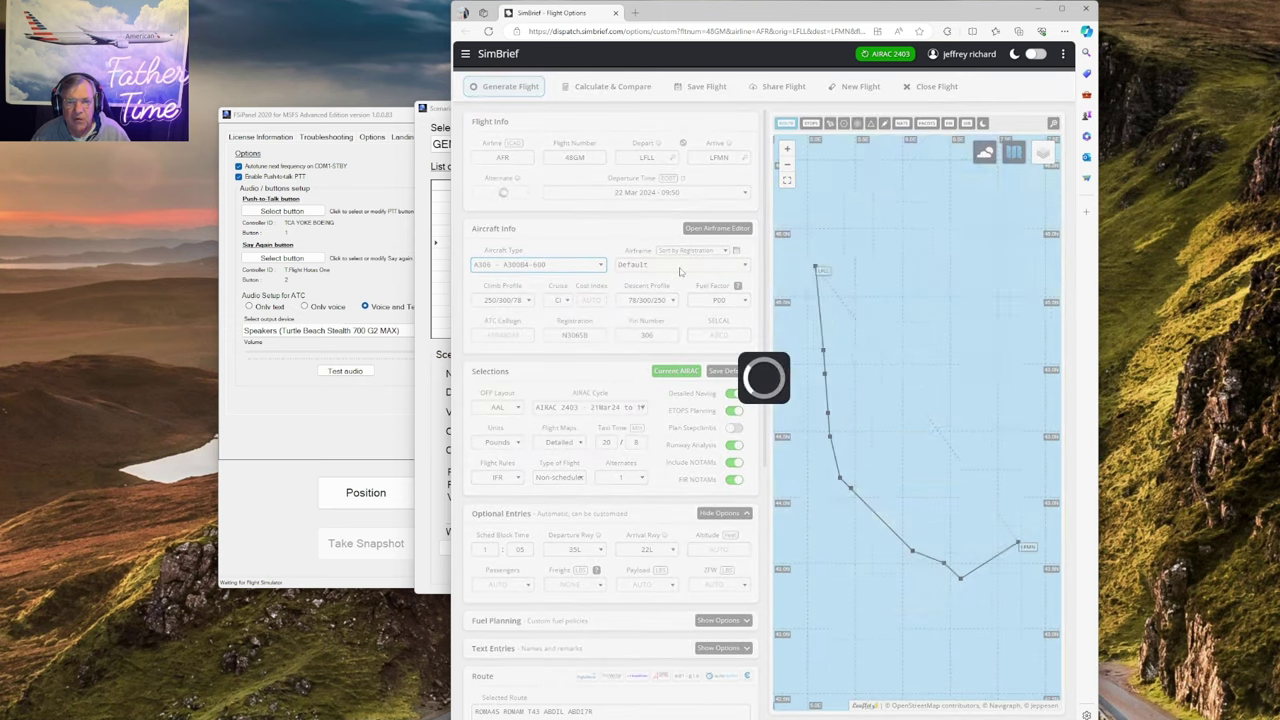
{"action": "left_click", "coordinate": [680, 266]}
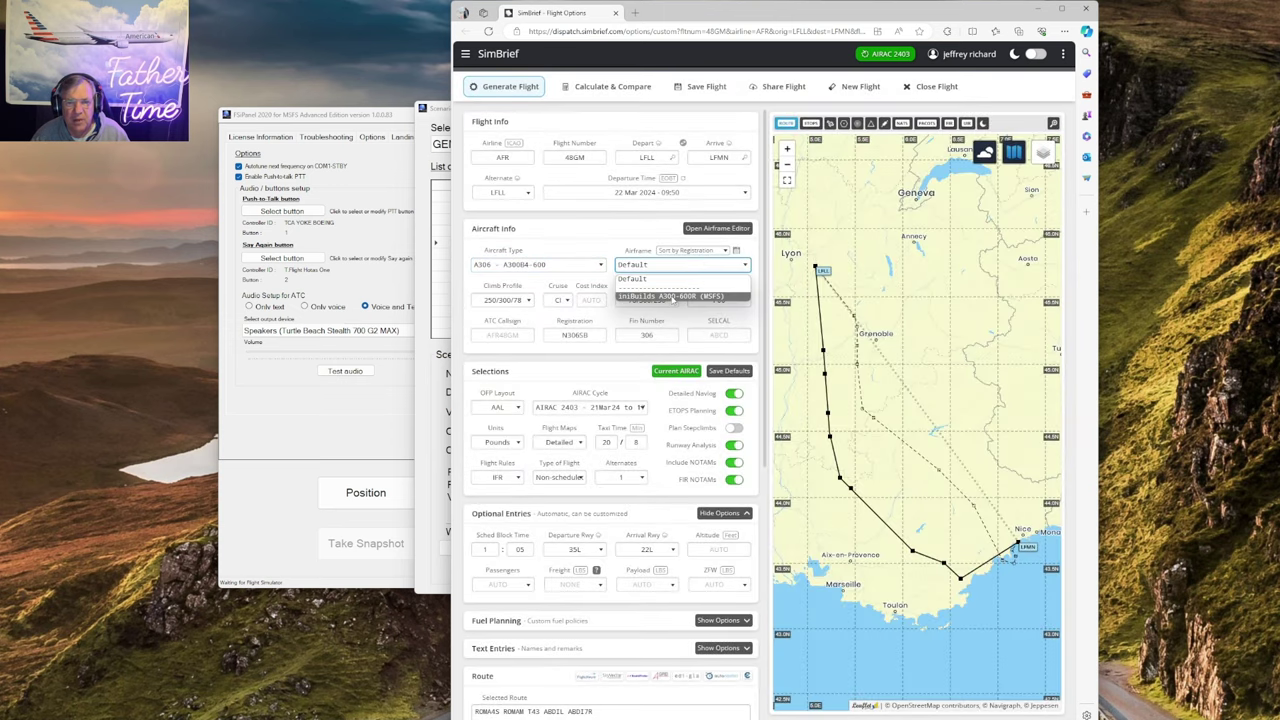
{"action": "left_click", "coordinate": [672, 298]}
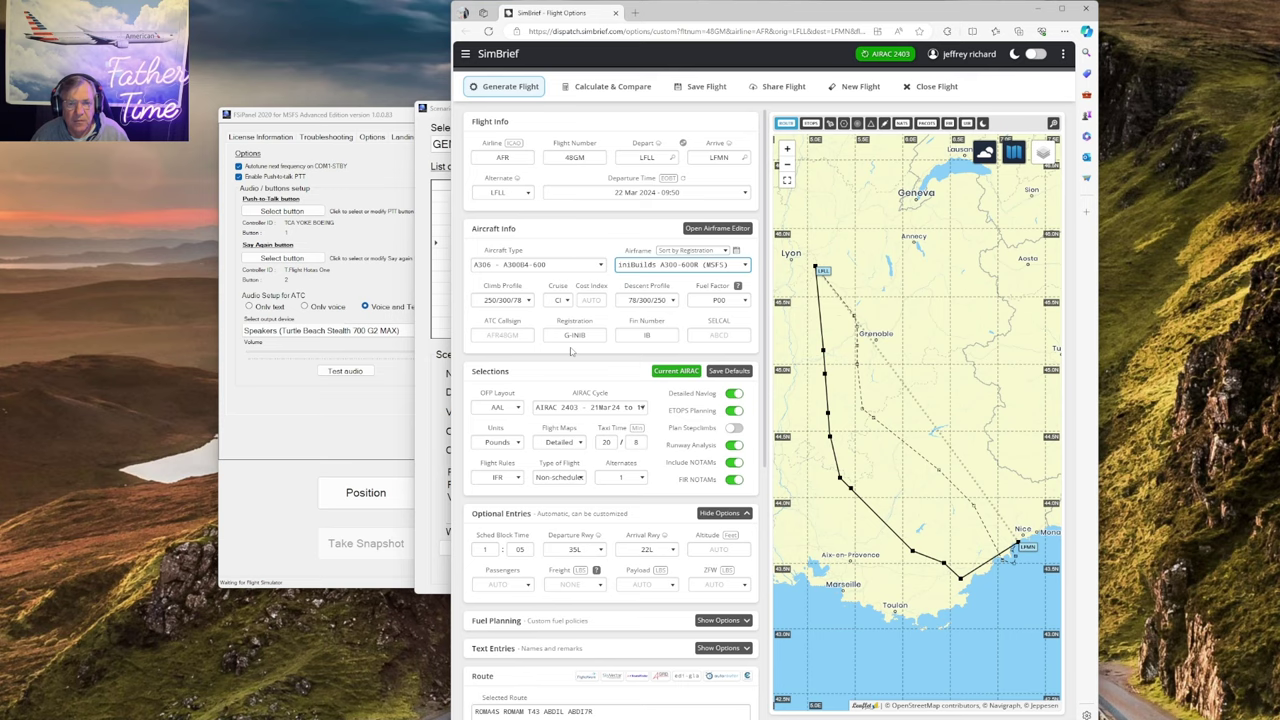
Set the departure runway to 17R and the arrival runway to 04L, accepting new SID/STAR selection for both.
{"action": "scroll", "coordinate": [571, 355], "scroll_direction": "down", "scroll_amount": 3}
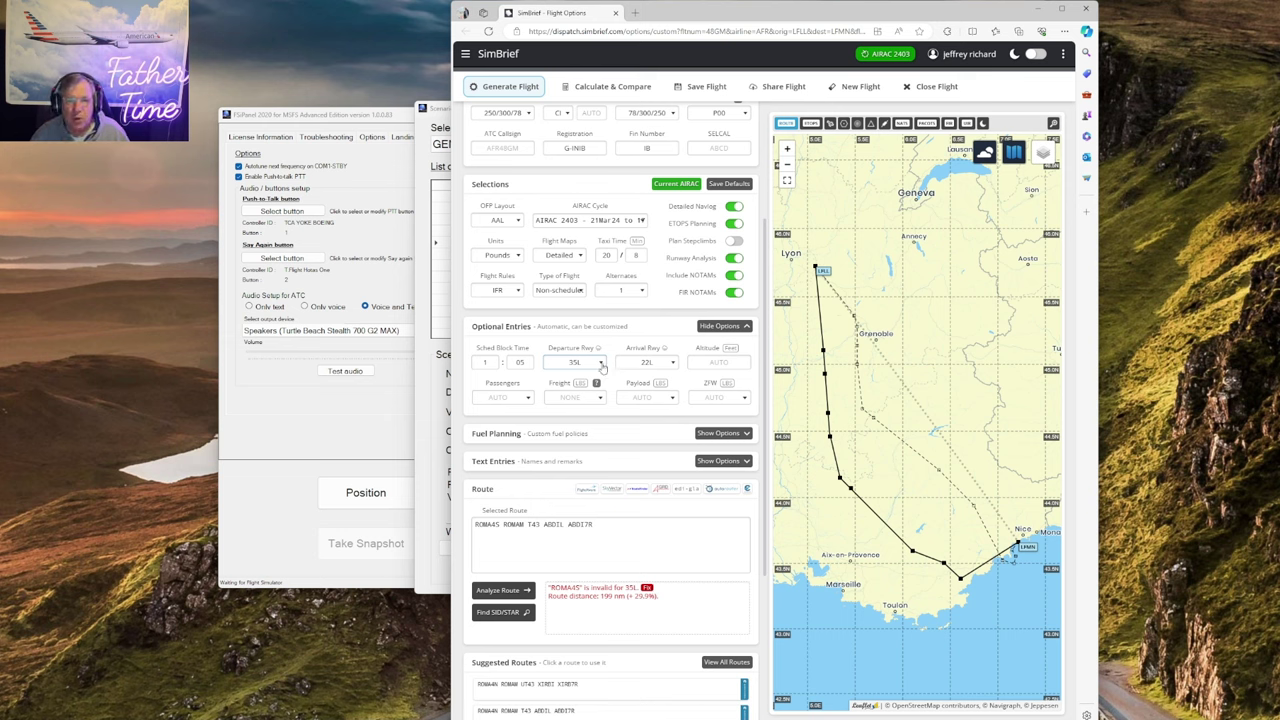
{"action": "left_click", "coordinate": [596, 363]}
{"action": "left_click", "coordinate": [587, 388]}
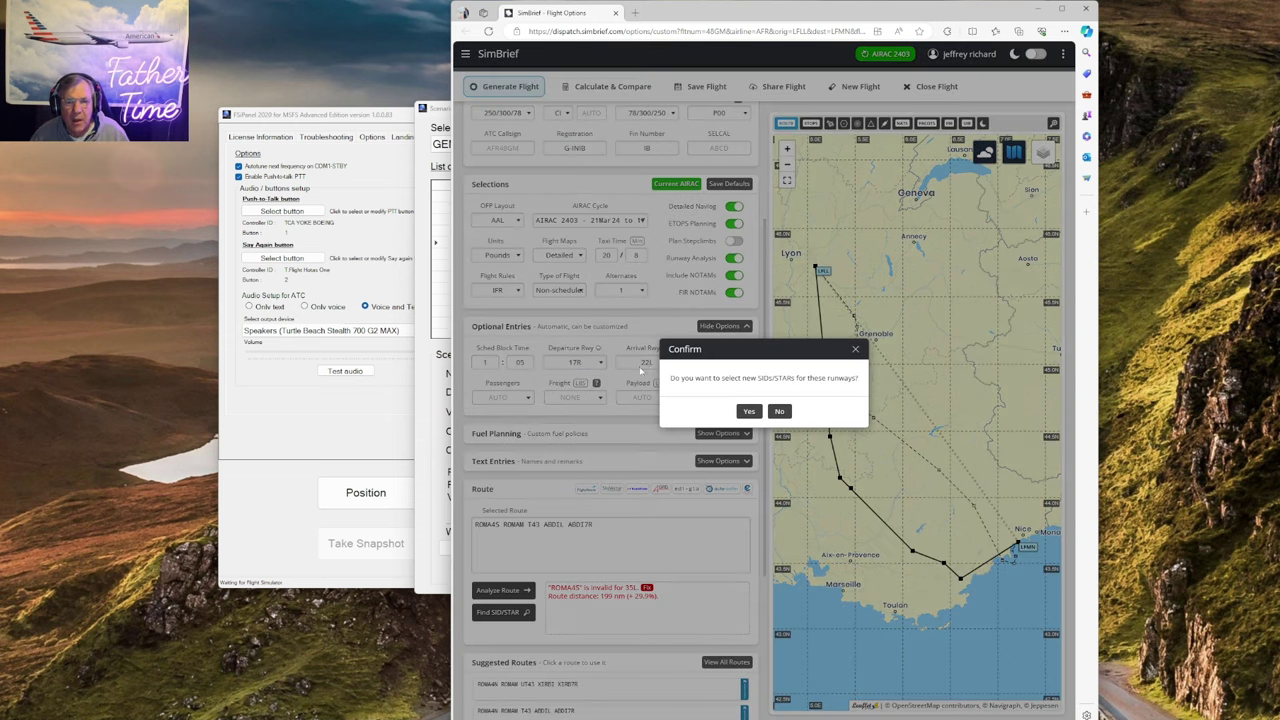
{"action": "left_click", "coordinate": [749, 411]}
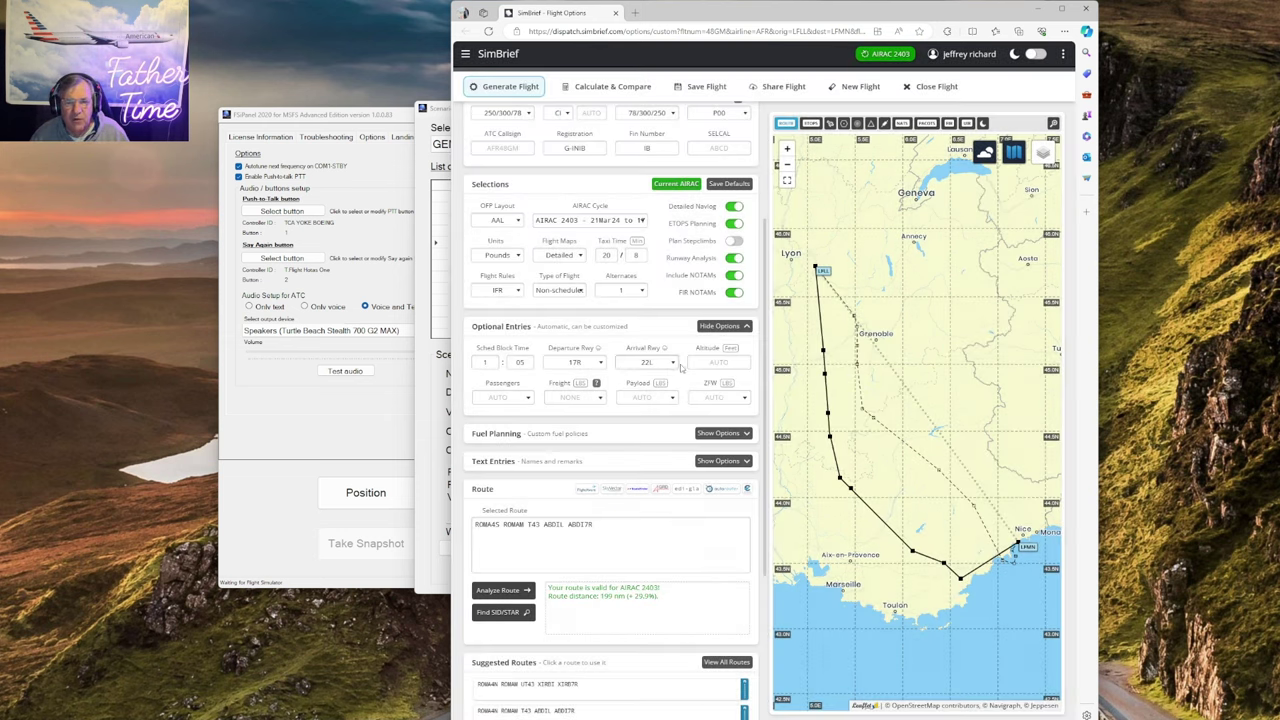
{"action": "left_click", "coordinate": [670, 365]}
{"action": "left_click", "coordinate": [658, 377]}
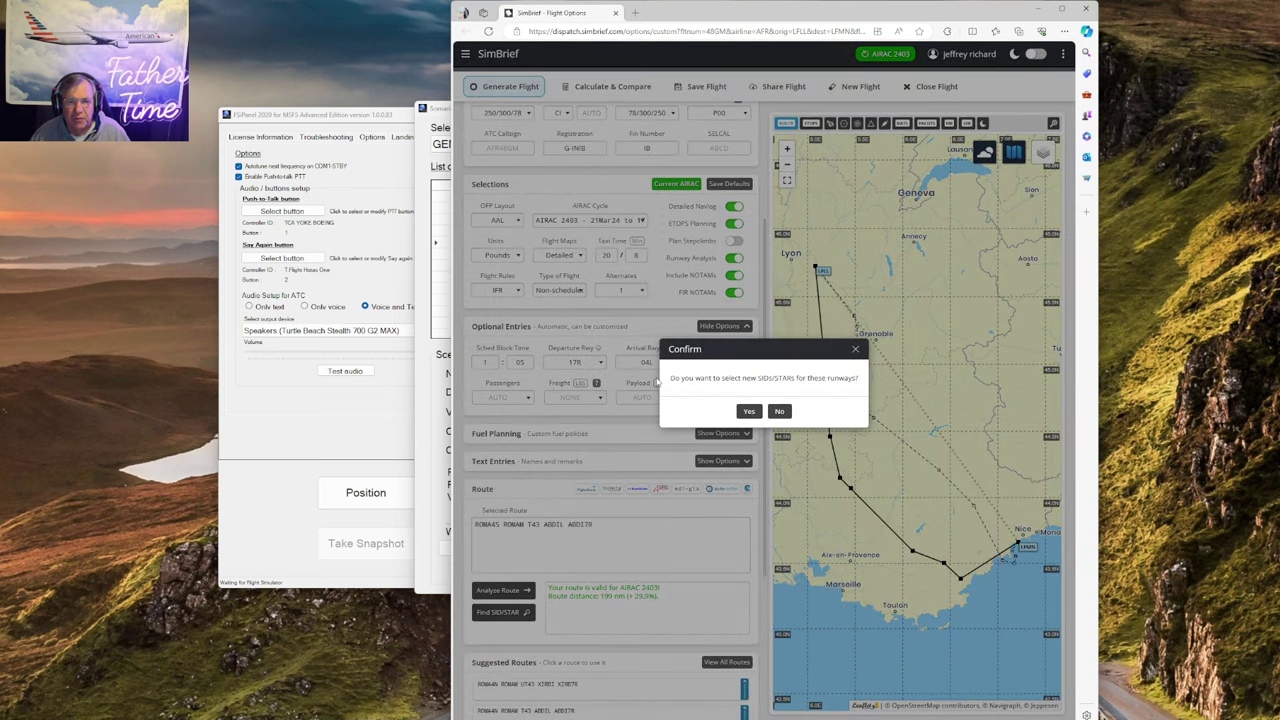
{"action": "left_click", "coordinate": [749, 411]}
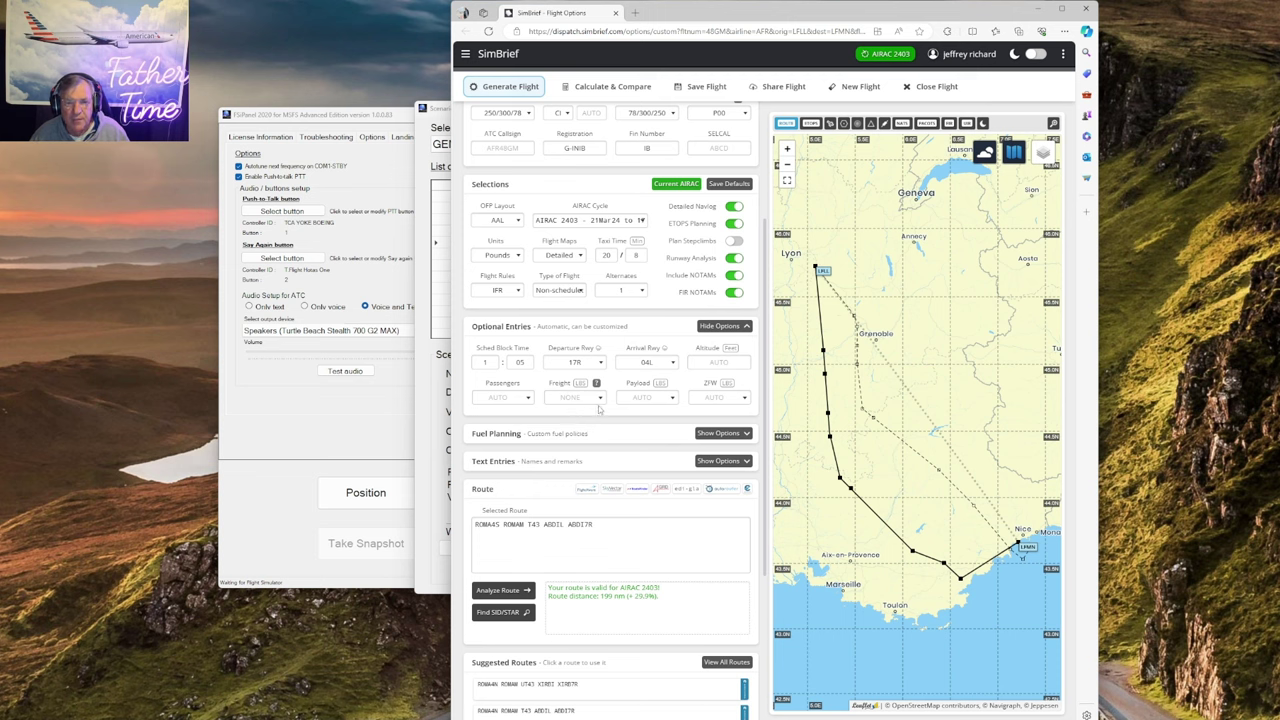
Set the cruise altitude to 21000 feet, review the flight options and route, and generate the flight plan.
{"action": "left_click", "coordinate": [711, 362]}
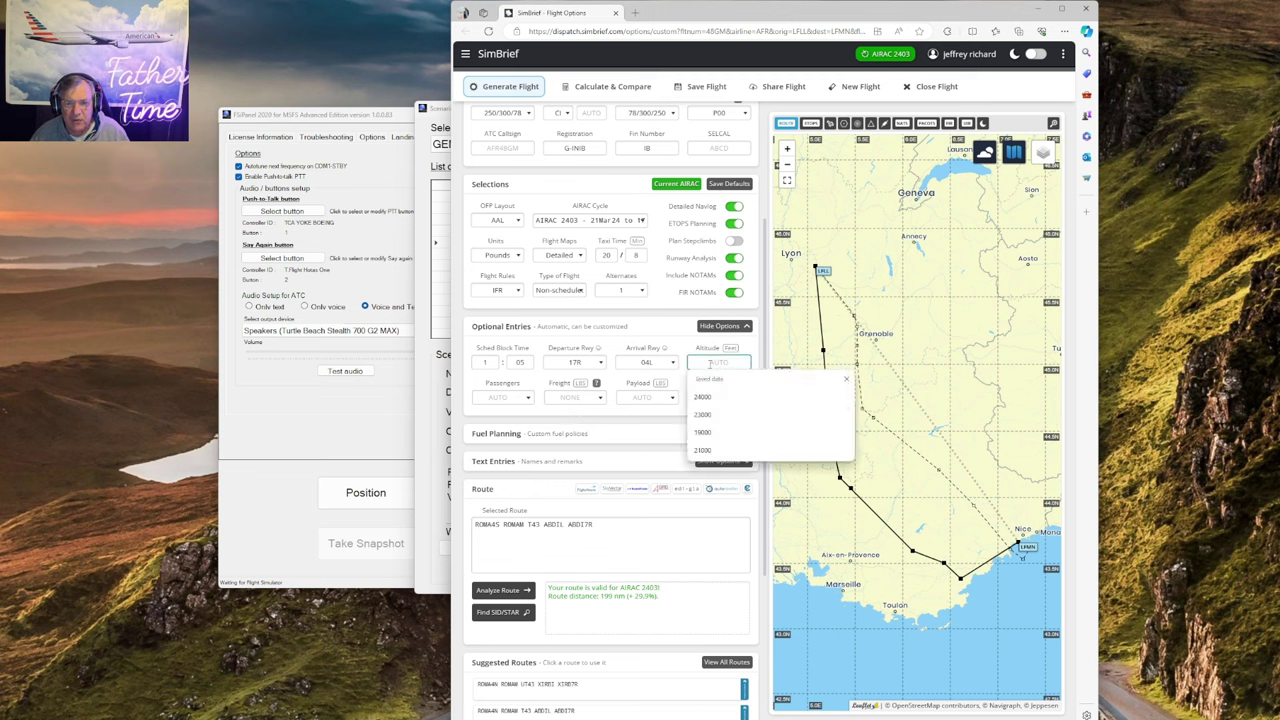
{"action": "left_click", "coordinate": [716, 450]}
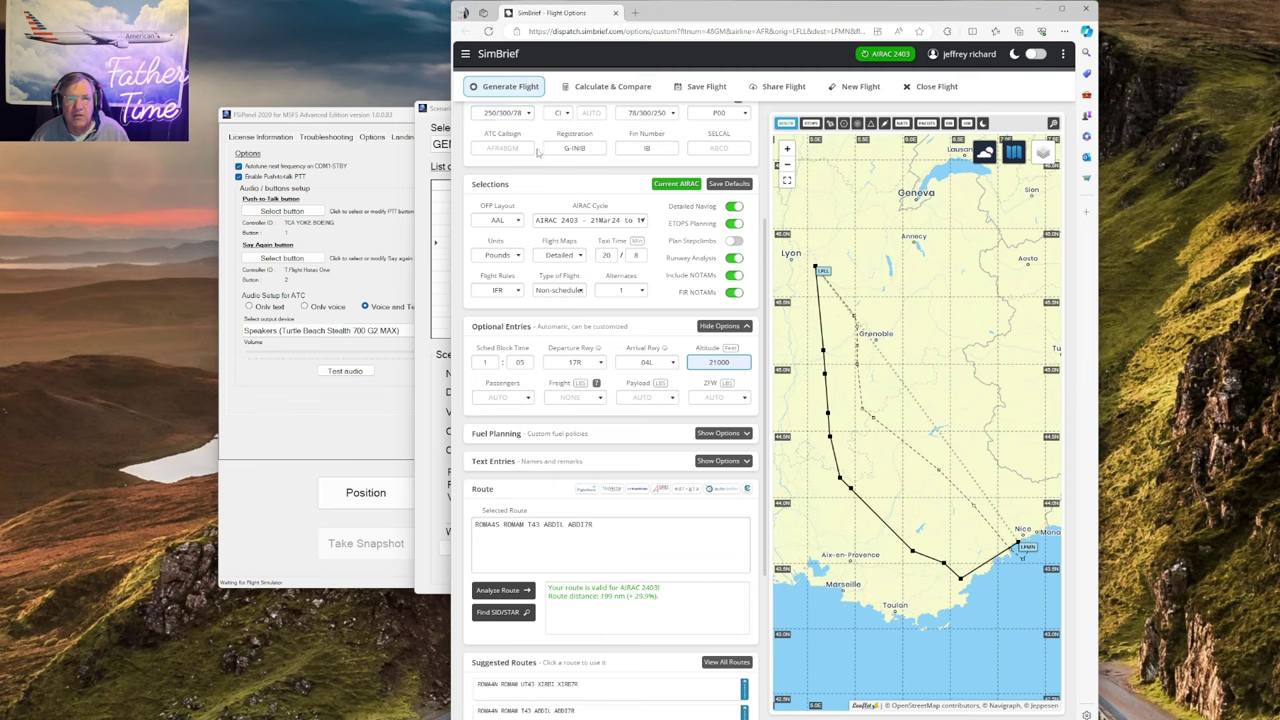
{"action": "scroll", "coordinate": [515, 150], "scroll_direction": "up", "scroll_amount": 2}
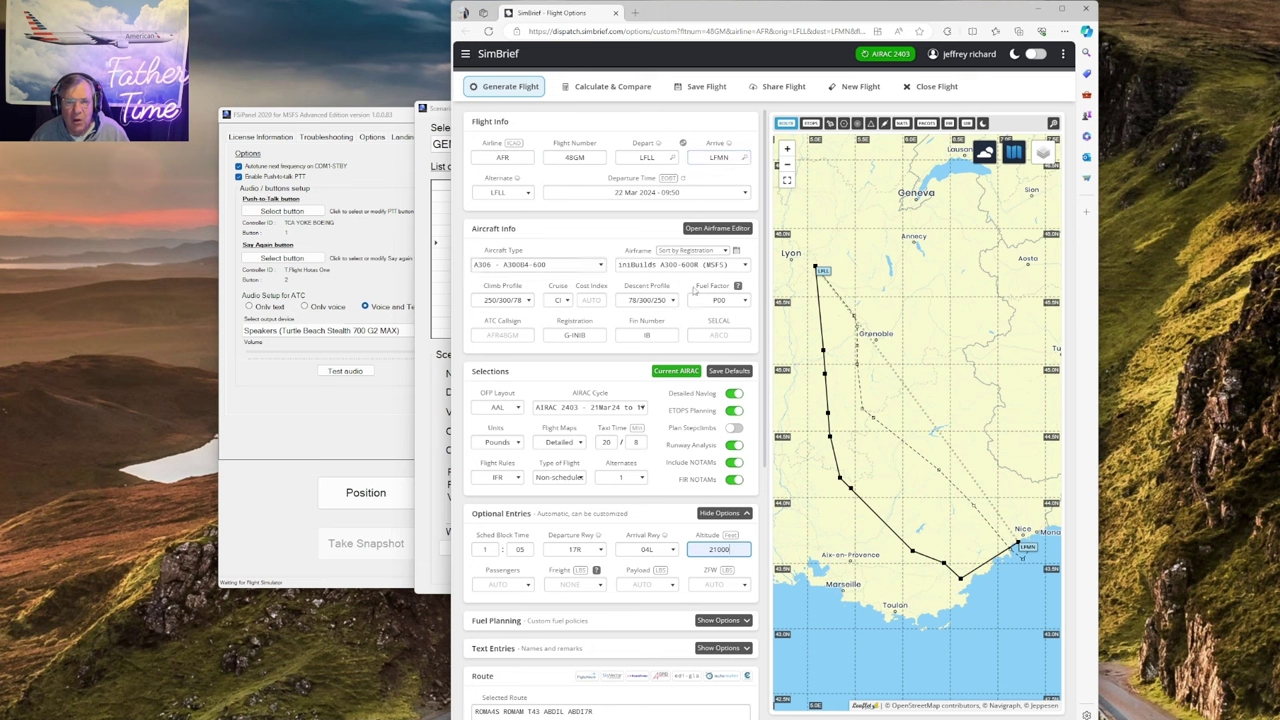
{"action": "scroll", "coordinate": [624, 398], "scroll_direction": "down", "scroll_amount": 2}
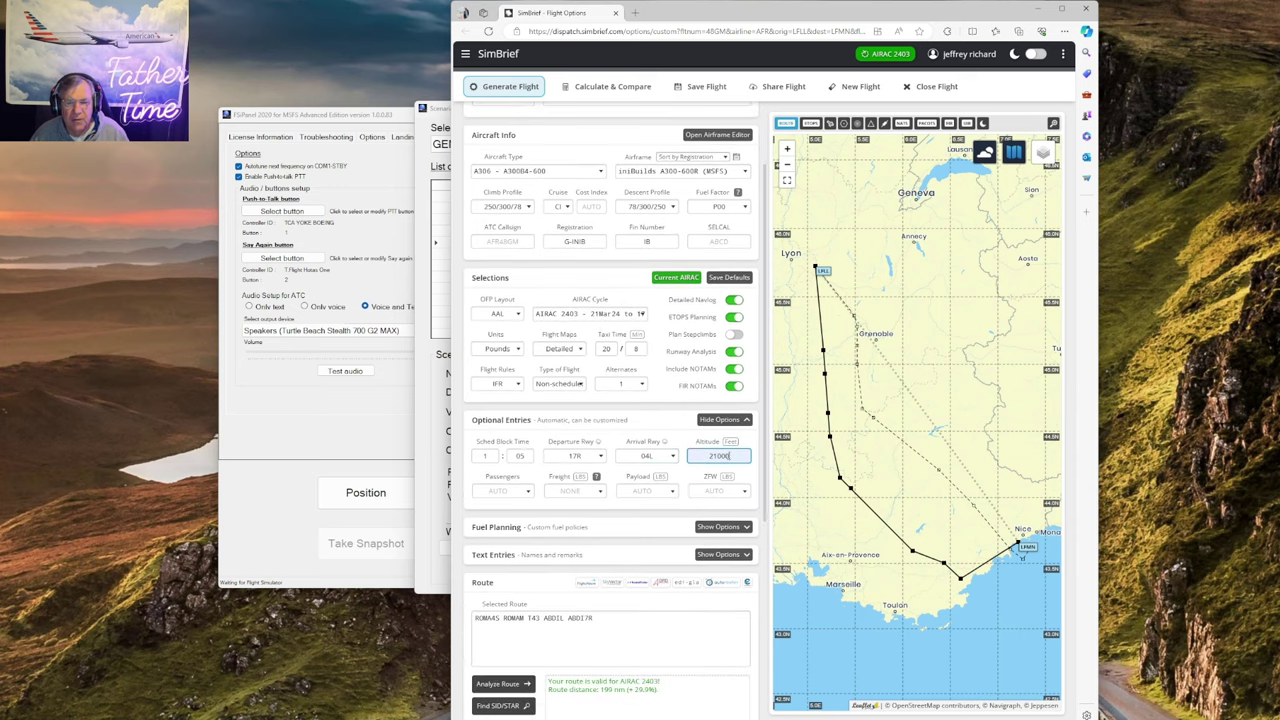
{"action": "scroll", "coordinate": [714, 450], "scroll_direction": "down", "scroll_amount": 4}
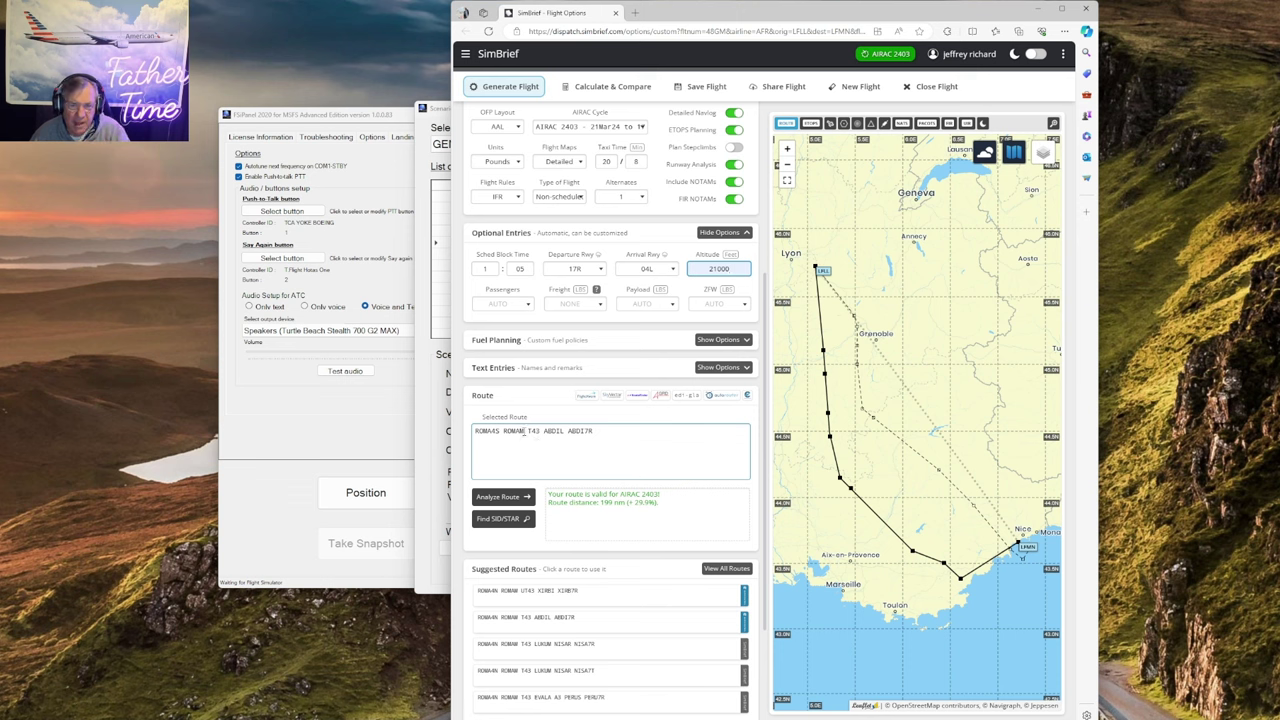
{"action": "scroll", "coordinate": [522, 318], "scroll_direction": "up", "scroll_amount": 4}
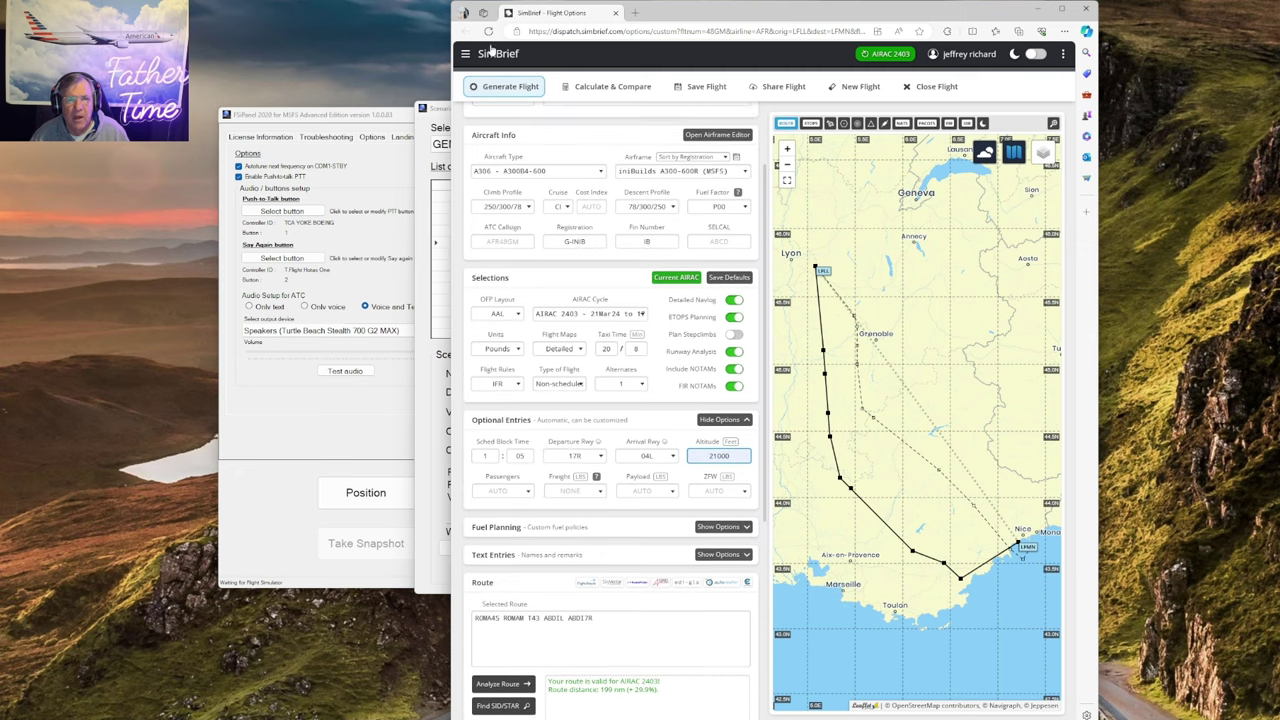
{"action": "left_click", "coordinate": [510, 88]}
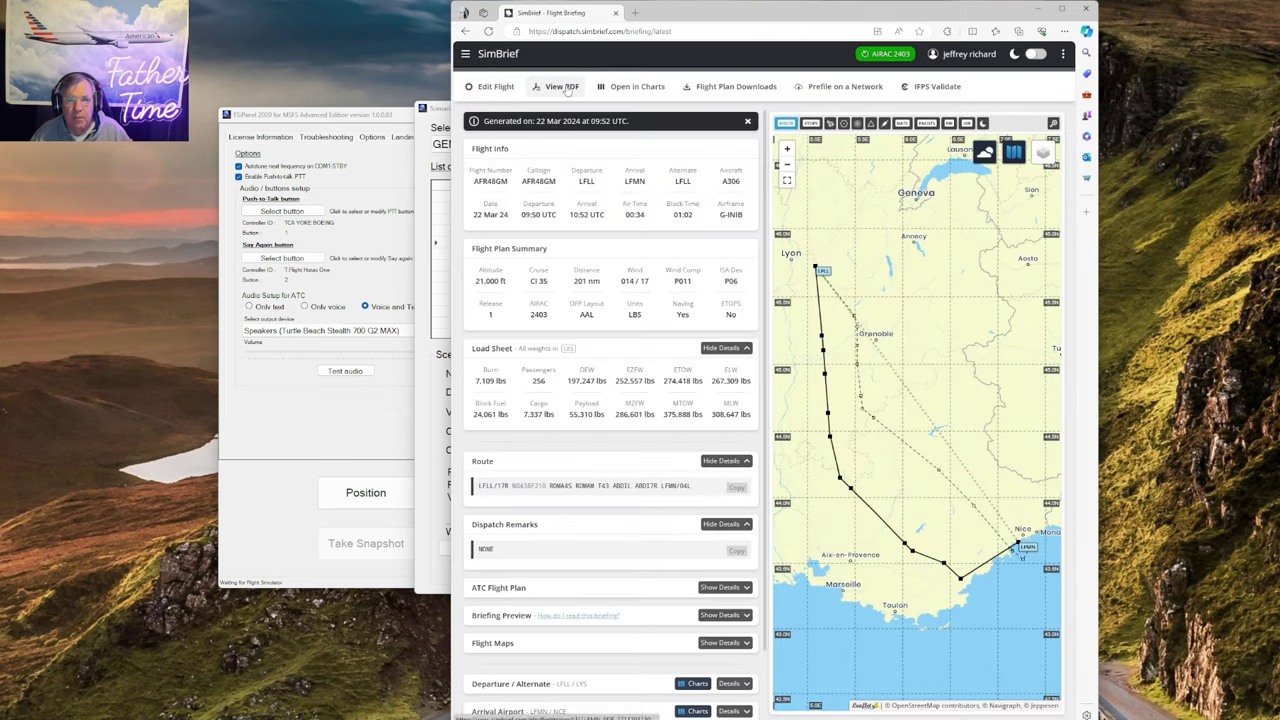
View the flight plan's PDF, return to the flight briefing and move the browser window clear of the Scenarios manager.
{"action": "left_click", "coordinate": [562, 87]}
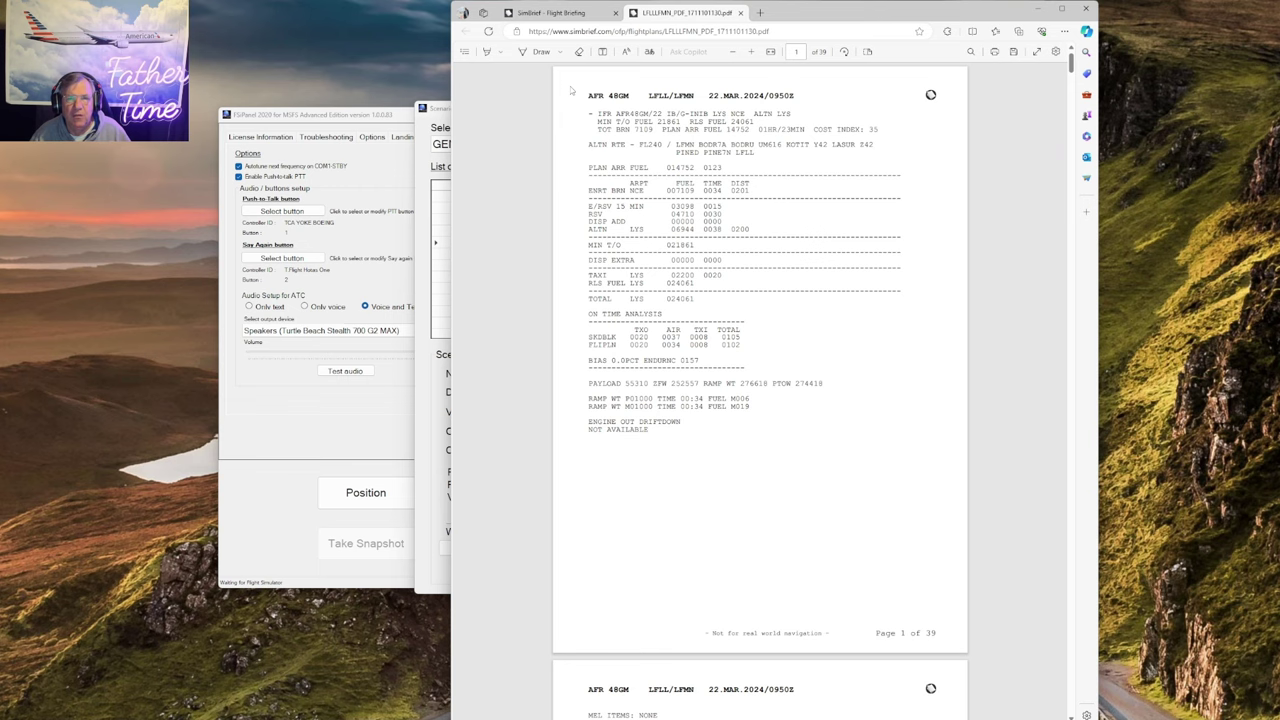
{"action": "left_click", "coordinate": [560, 14]}
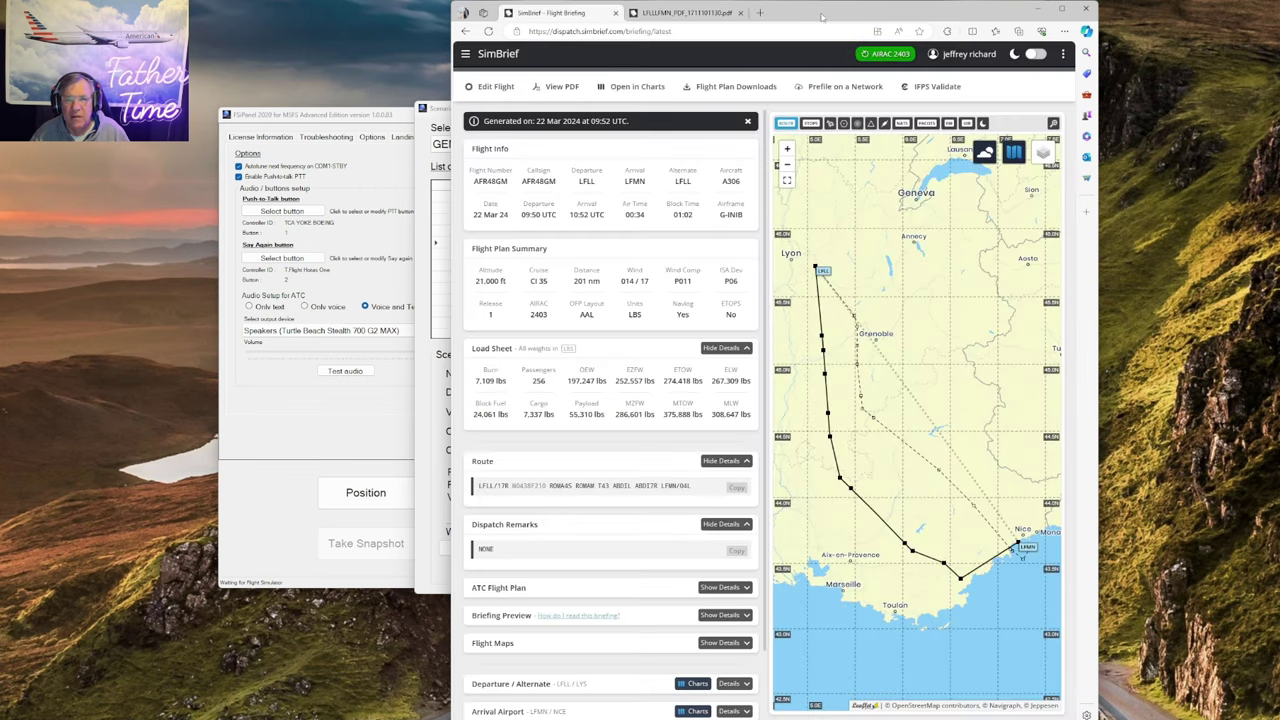
{"action": "left_click_drag", "start_coordinate": [830, 27], "coordinate": [1279, 27]}
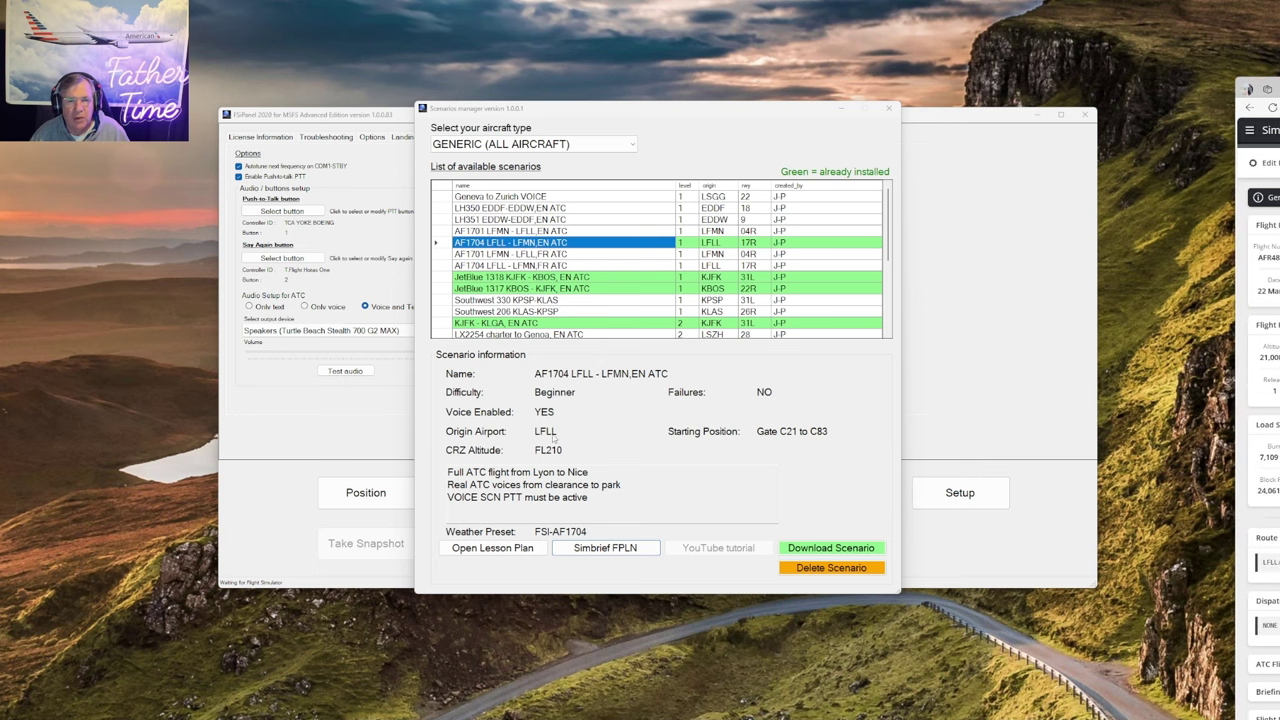
Open the AF1704 scenario's lesson plan in a maximized window and read its initial setup, route, weather and procedure.
{"action": "left_click", "coordinate": [486, 553]}
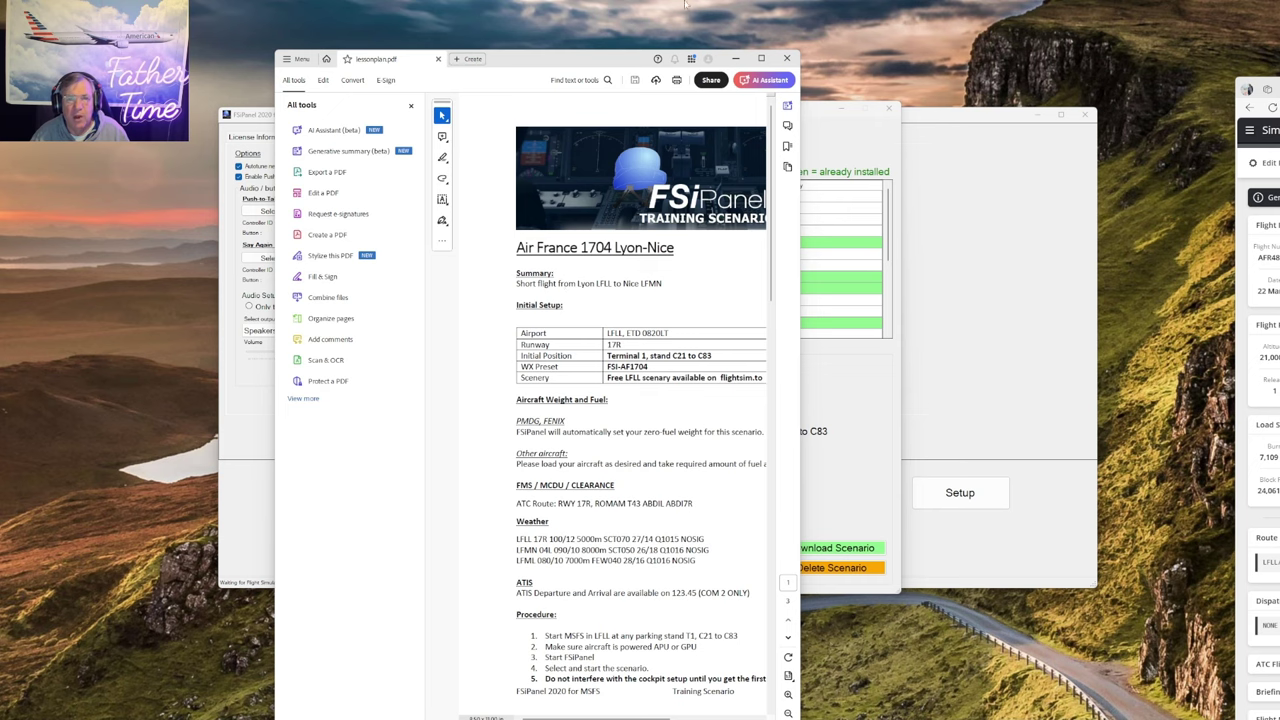
{"action": "left_click", "coordinate": [761, 59]}
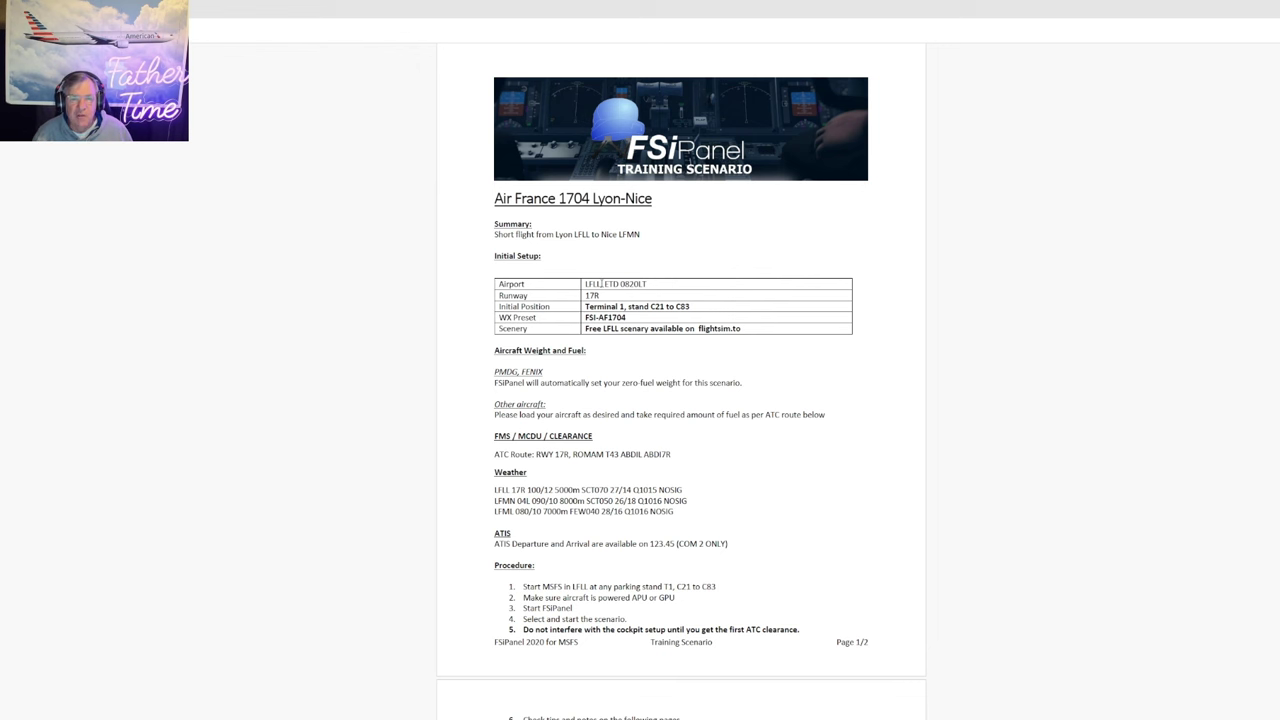
{"action": "scroll", "coordinate": [604, 288], "scroll_direction": "down", "scroll_amount": 1}
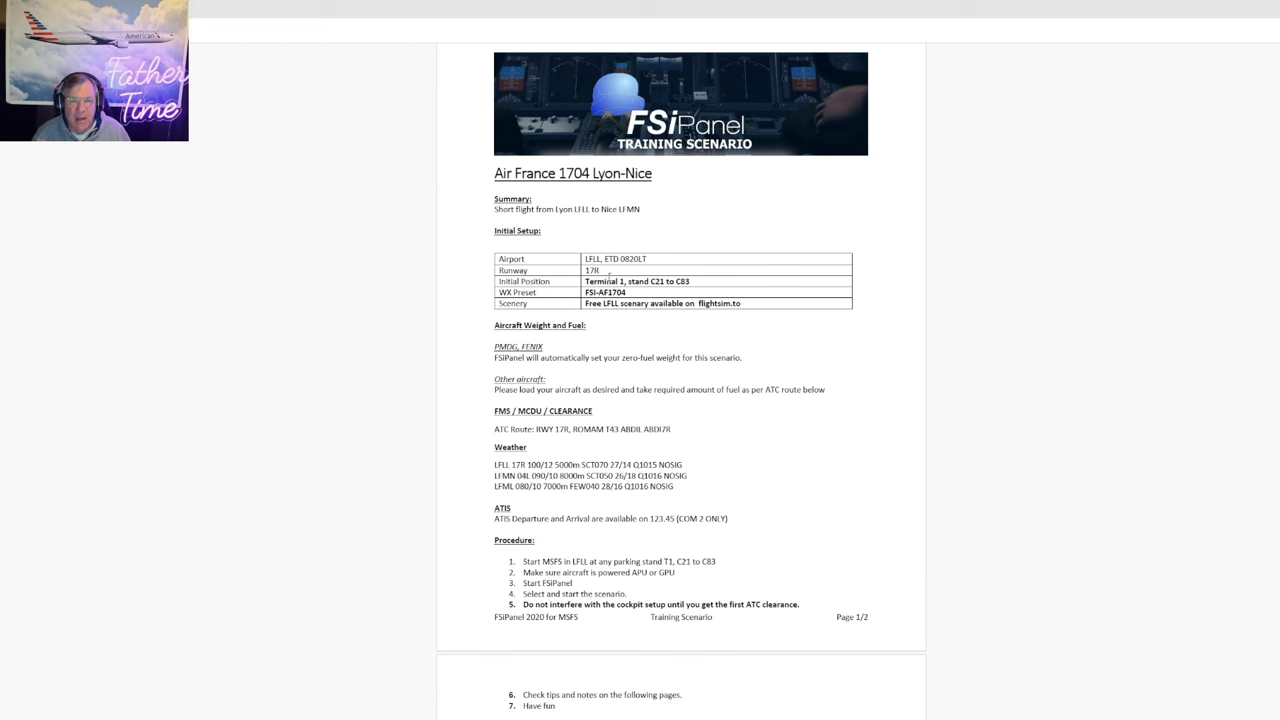
{"action": "scroll", "coordinate": [619, 271], "scroll_direction": "down", "scroll_amount": 1}
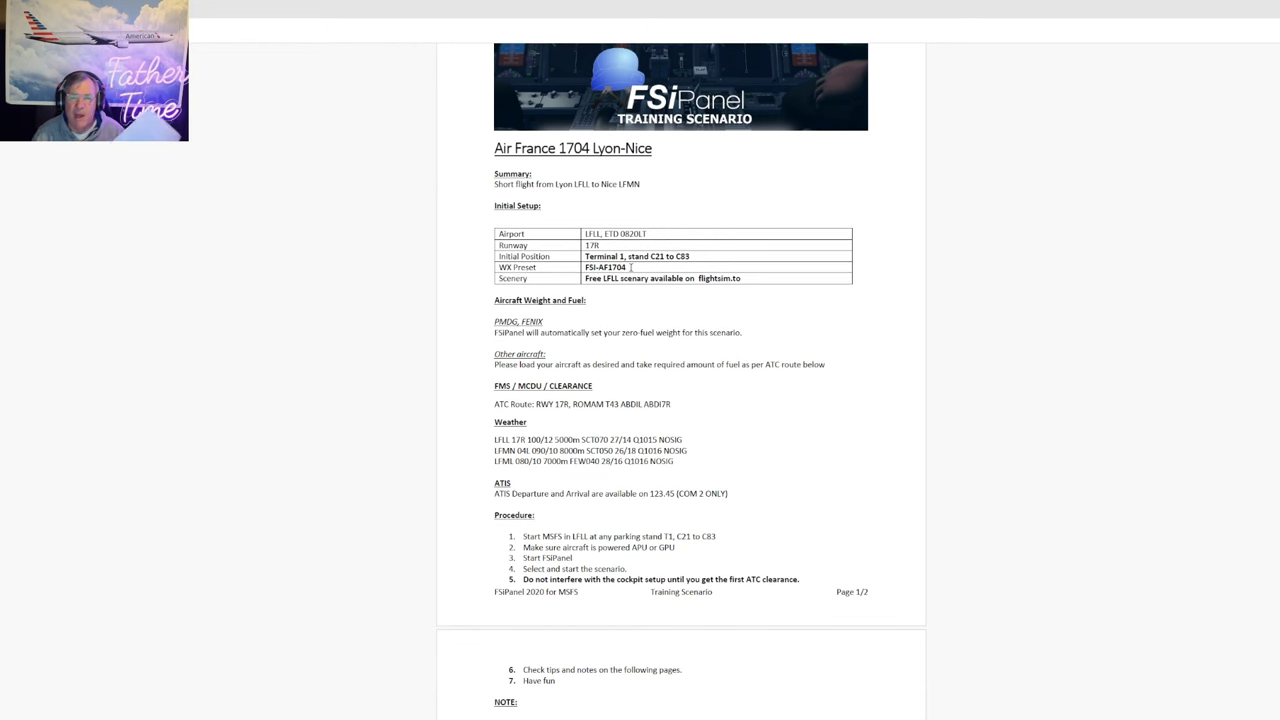